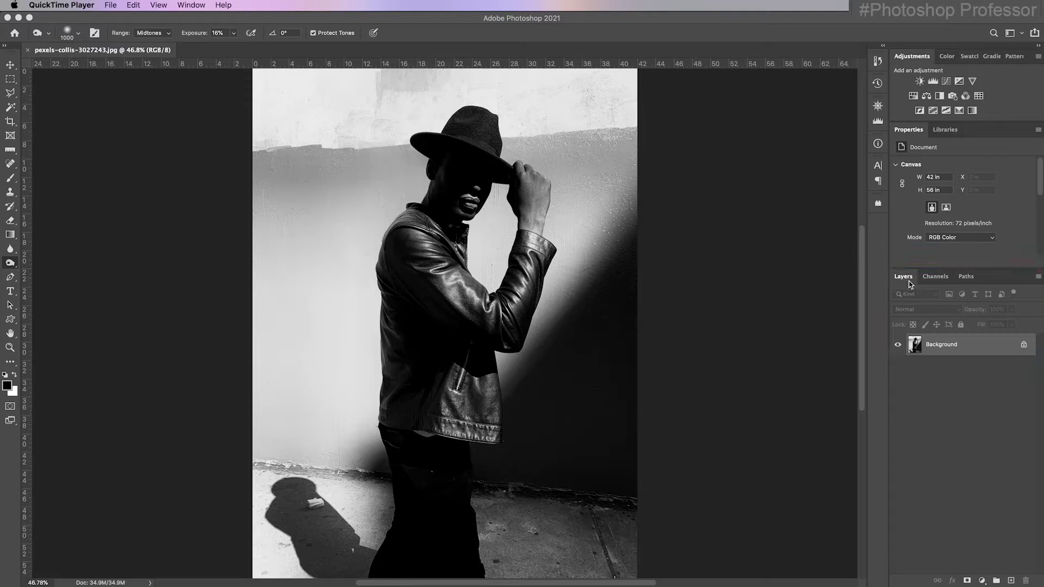
Bring Photoshop to the front and close the panel list without changing panels
left_click(505, 40)
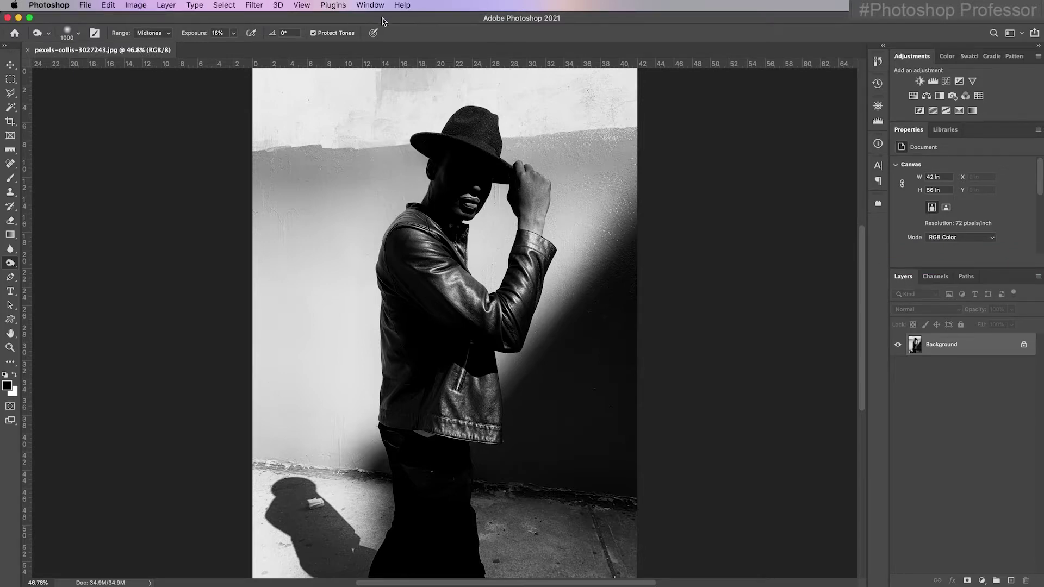
left_click(370, 6)
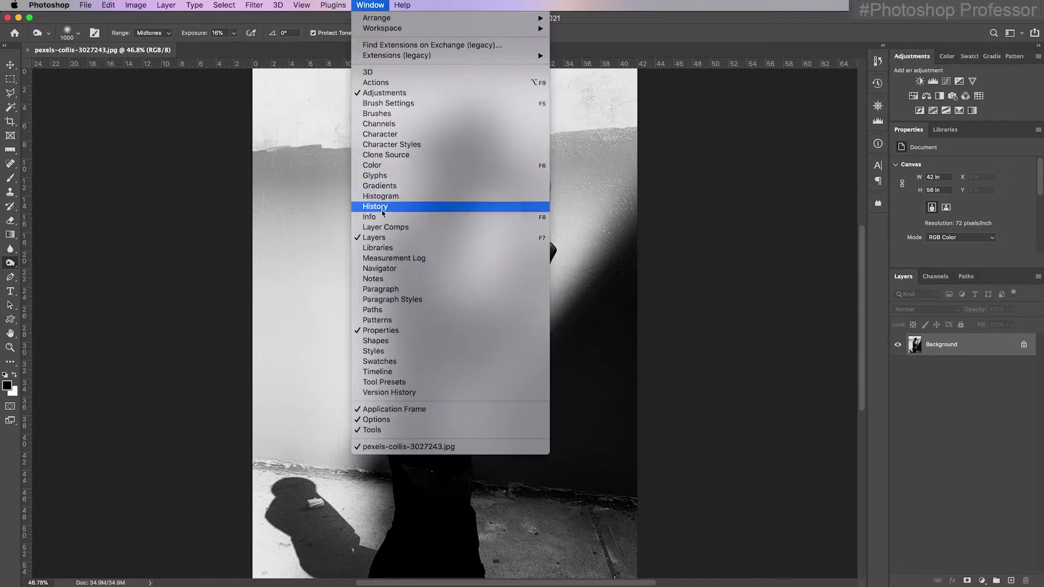
left_click(905, 280)
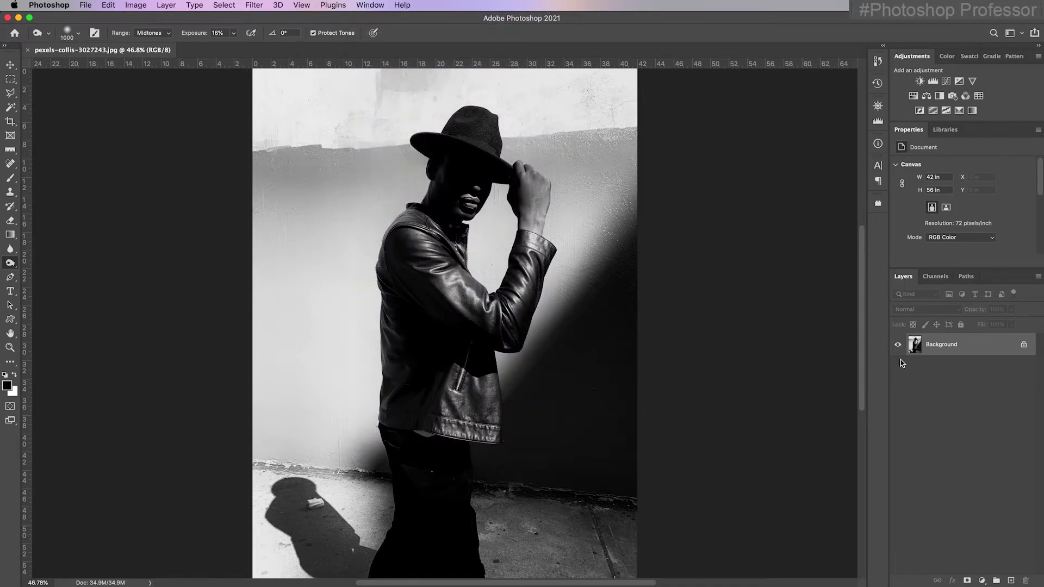
key("v")
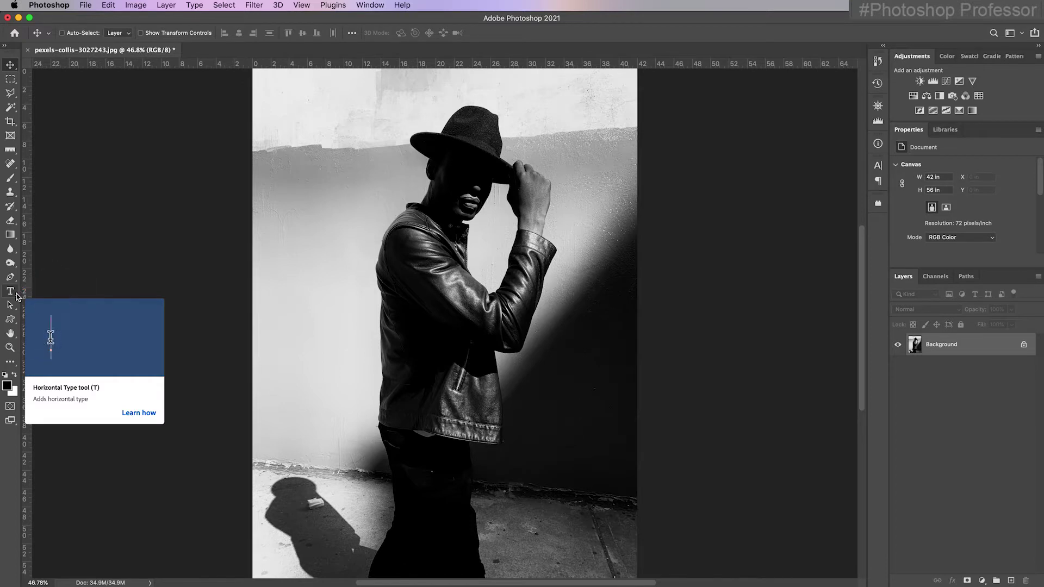
Add a Lorem ipsum text box over the left wall in red (fa0202)
left_click(15, 294)
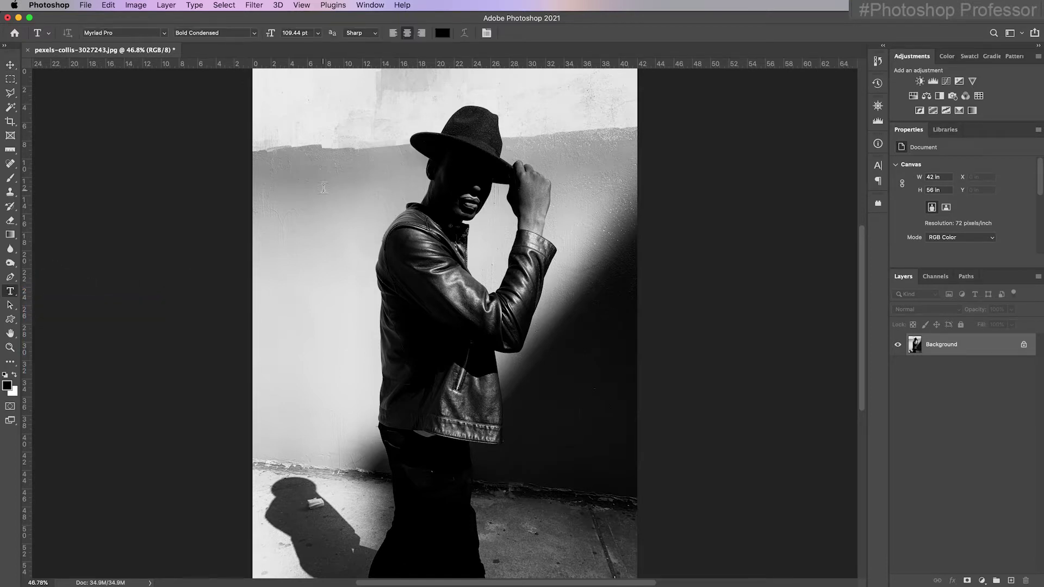
left_click_drag(278, 98, 358, 443)
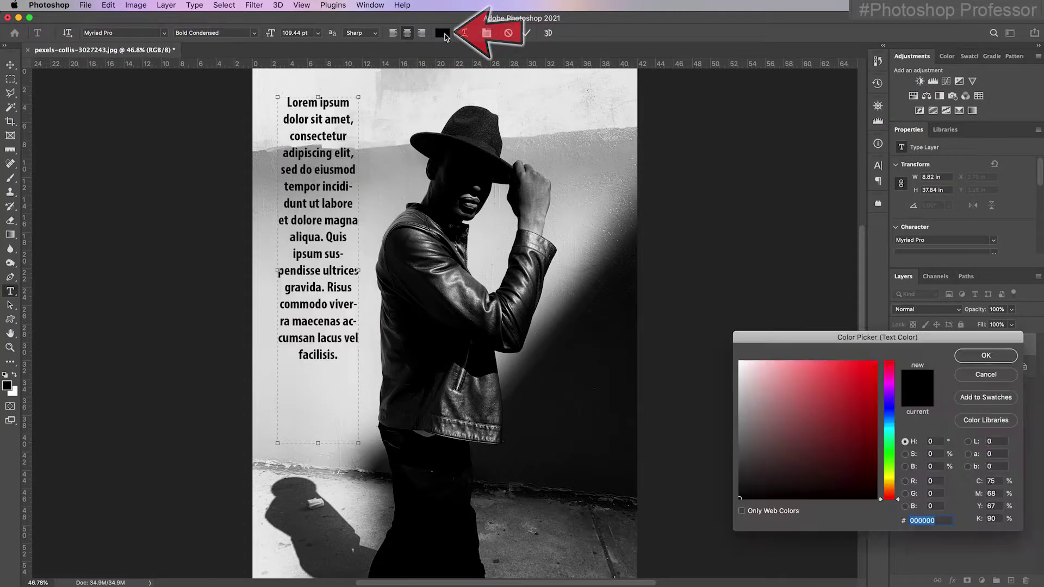
left_click(875, 364)
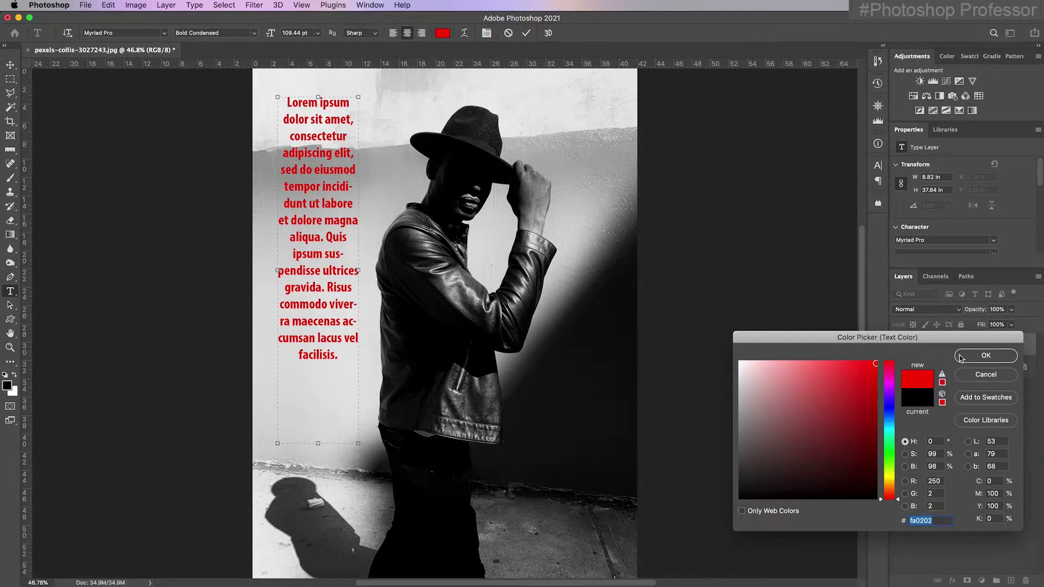
left_click(985, 355)
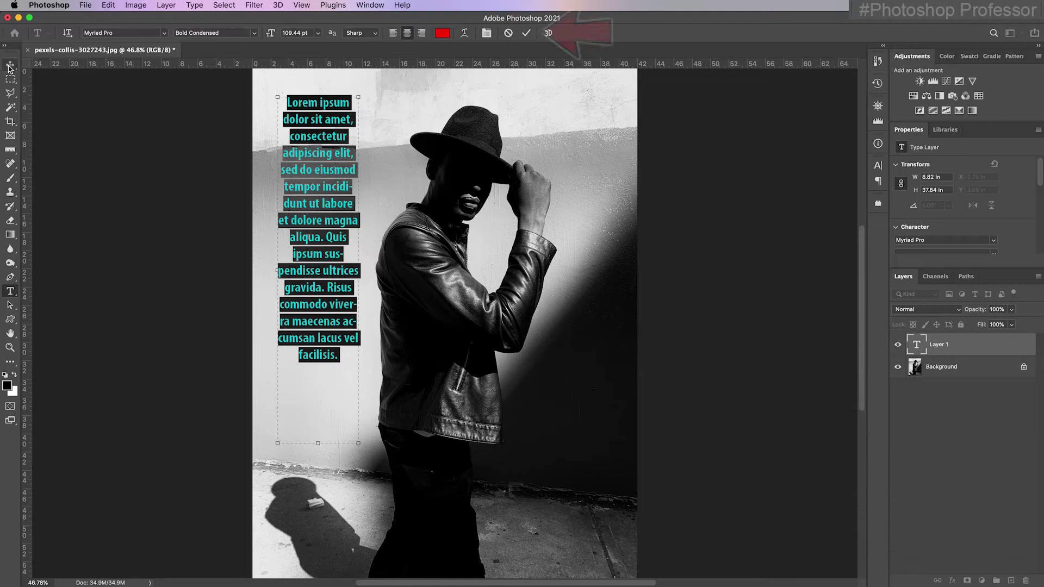
left_click(526, 33)
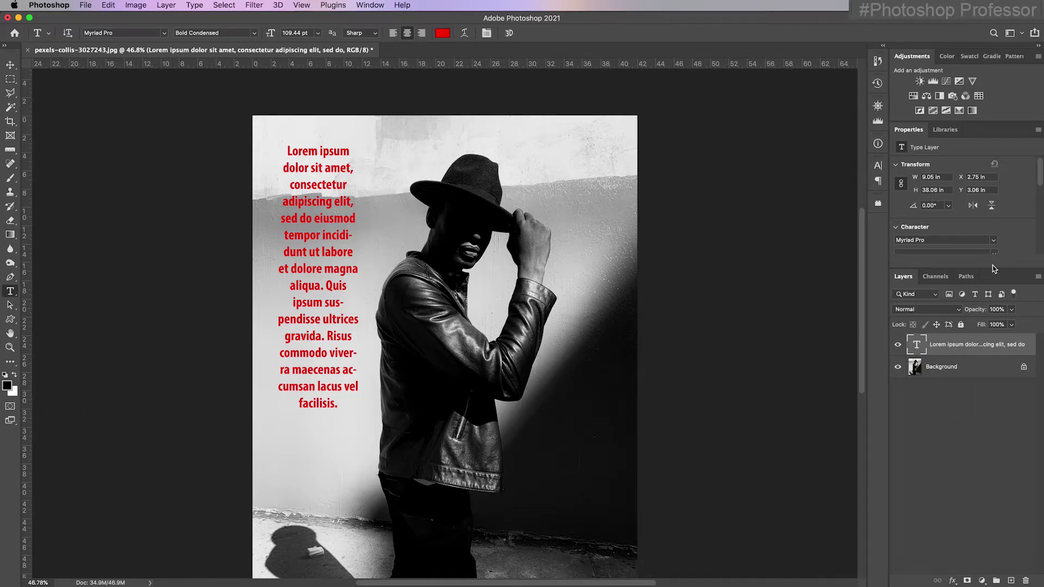
Add a colorized Hue/Saturation layer above Background with Hue 228 and Saturation 25
left_click(966, 368)
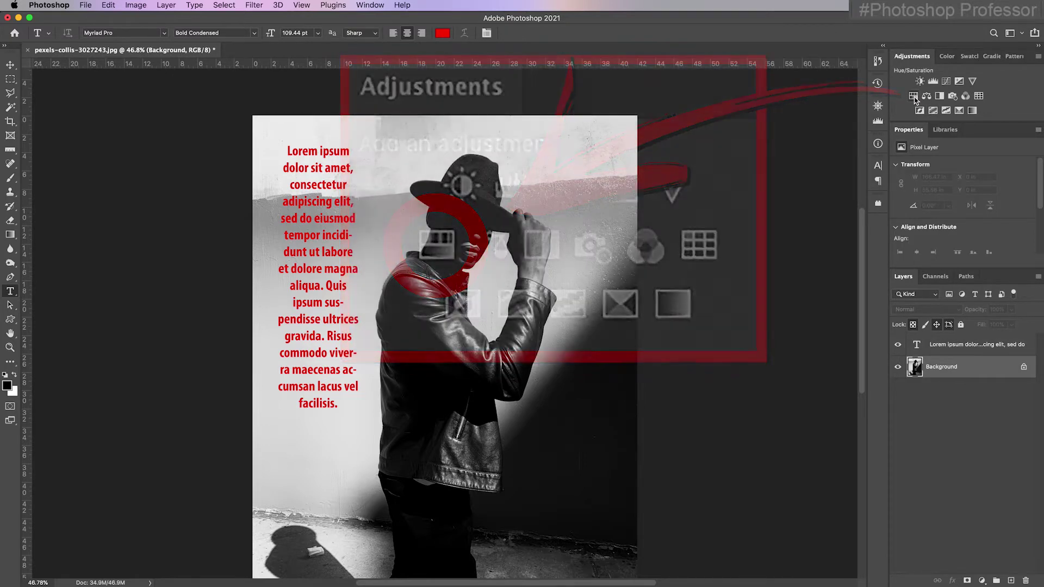
left_click(914, 97)
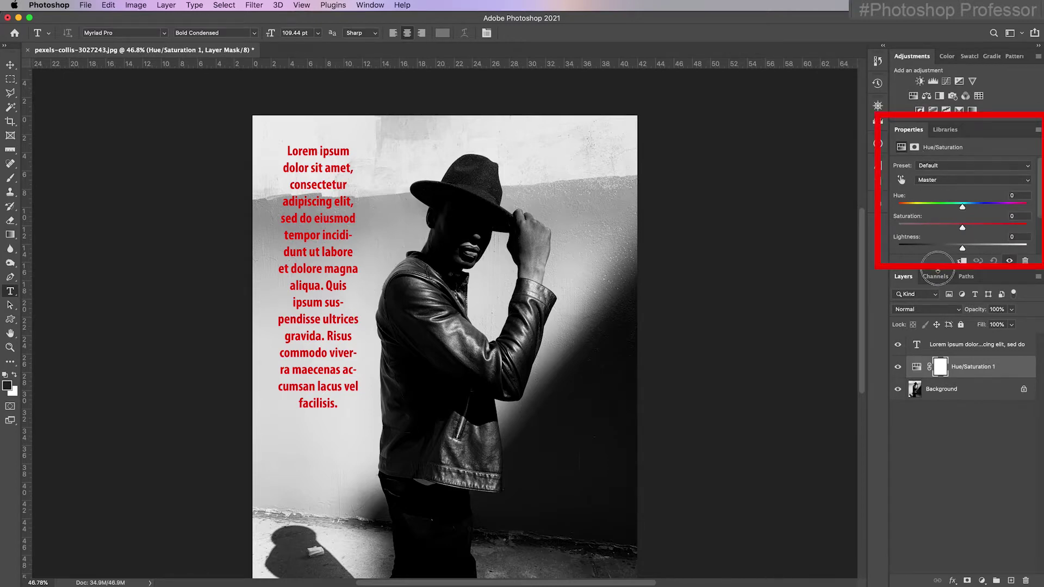
left_click_drag(940, 270, 941, 295)
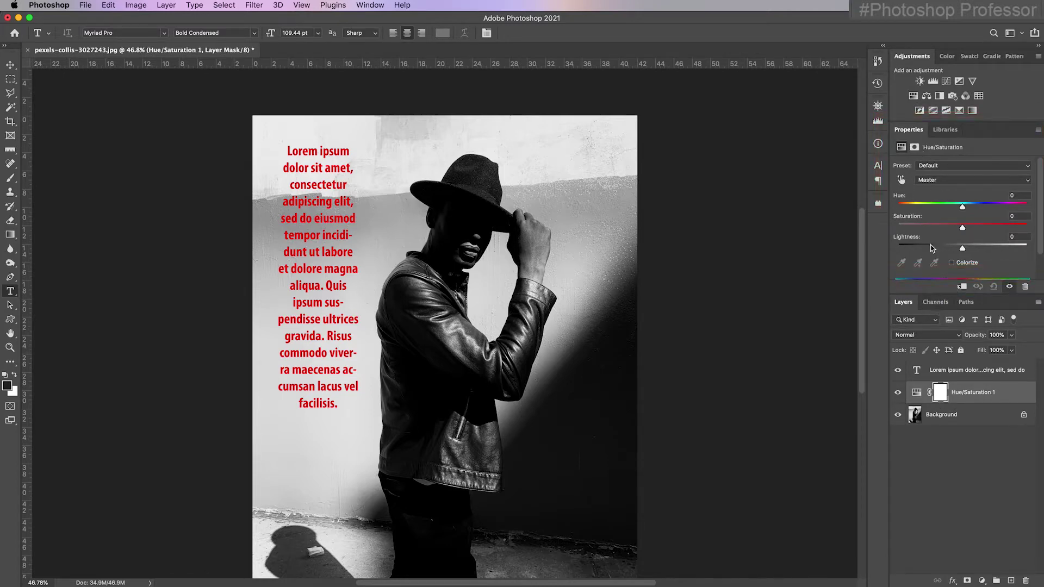
left_click(952, 263)
left_click_drag(897, 206, 931, 231)
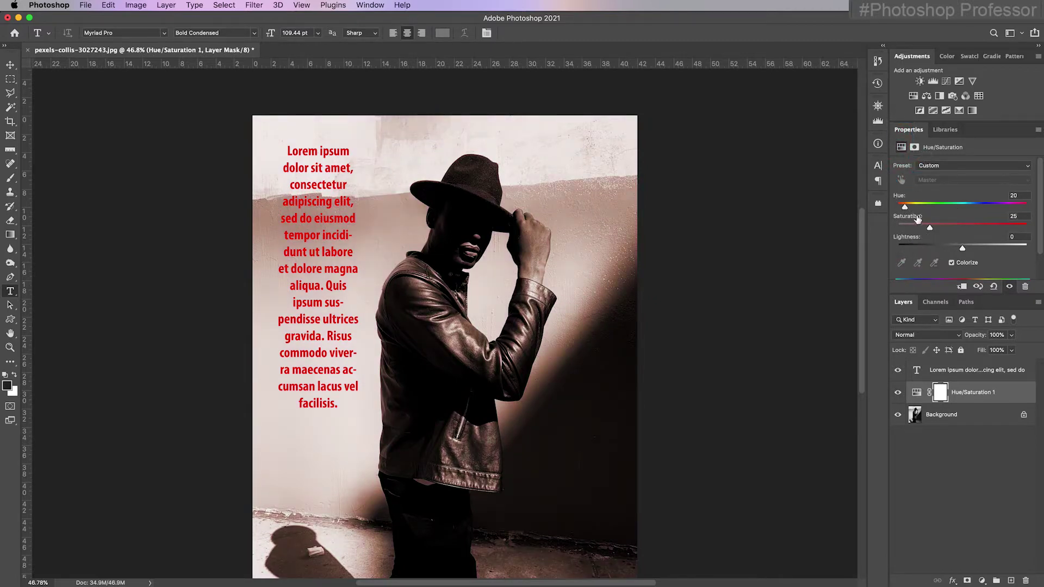
left_click_drag(903, 210, 980, 215)
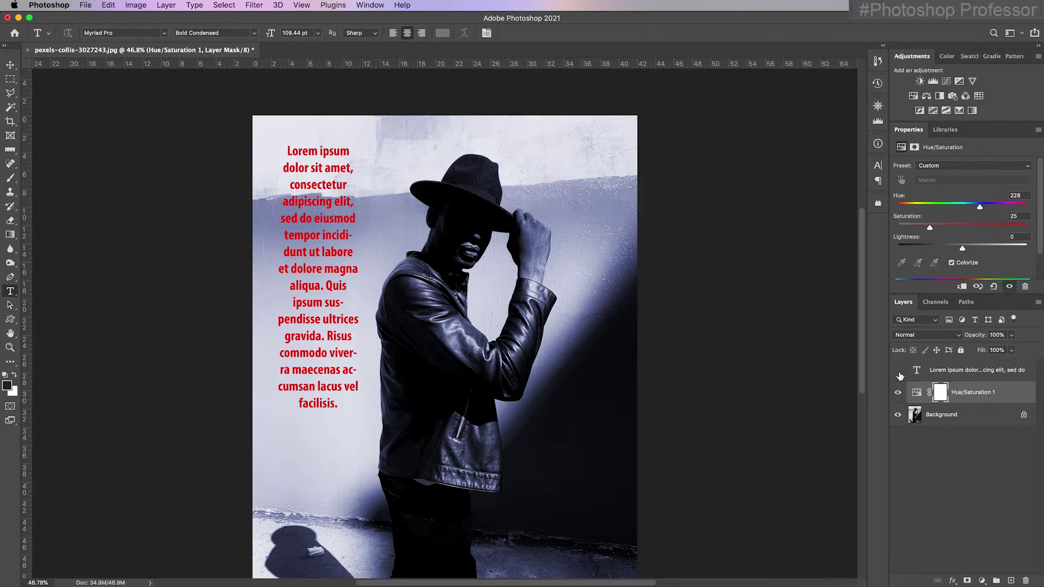
left_click(898, 370)
left_click(897, 371)
left_click(898, 371)
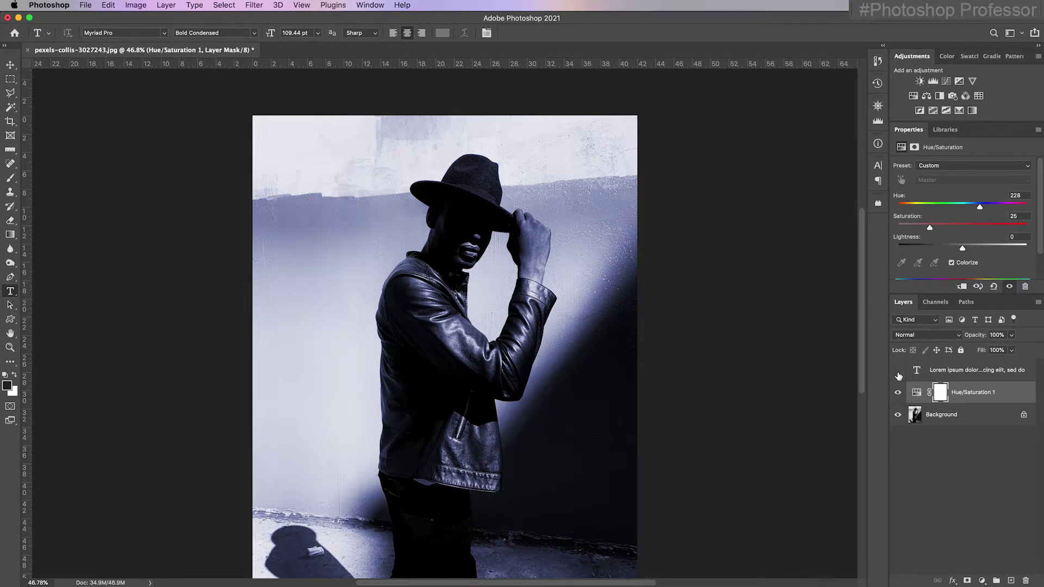
left_click(897, 371)
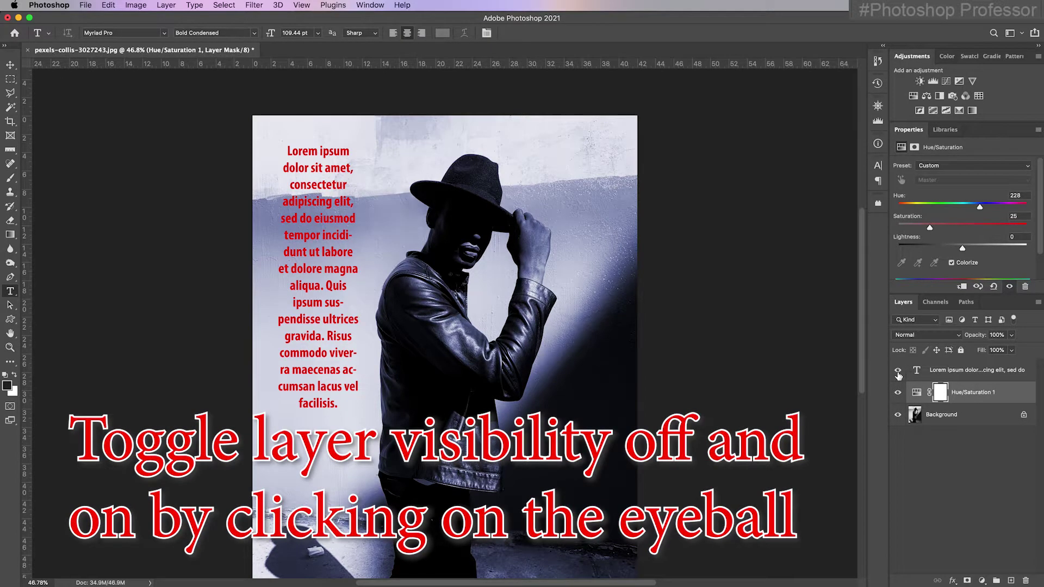
left_click(898, 394)
left_click(897, 393)
left_click(897, 393)
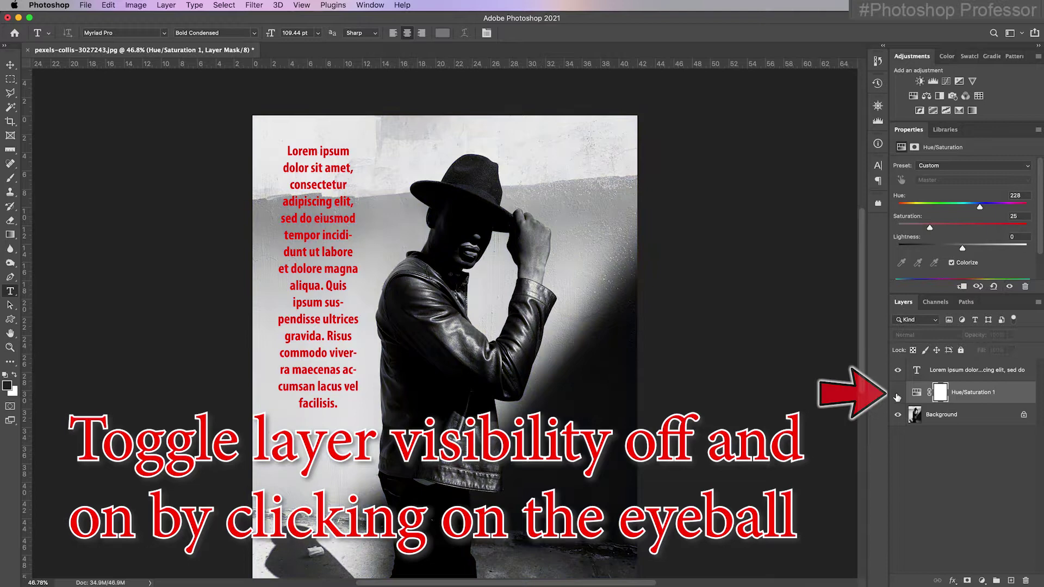
left_click(898, 393)
left_click(898, 394)
left_click(897, 393)
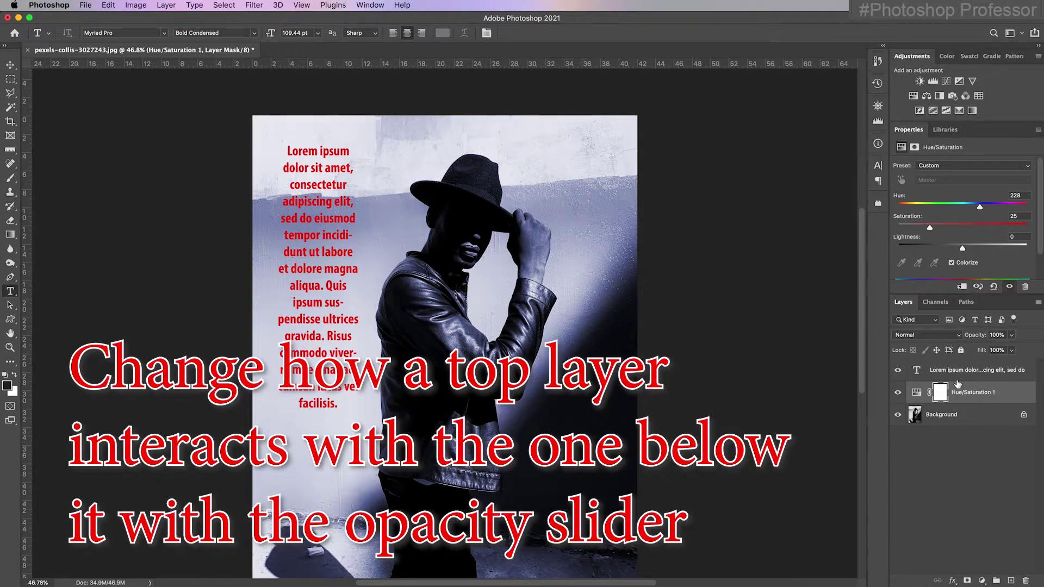
Raise the tint's Saturation to 100 and lower the Hue/Saturation 1 layer opacity to 30%
left_click_drag(930, 227, 1029, 228)
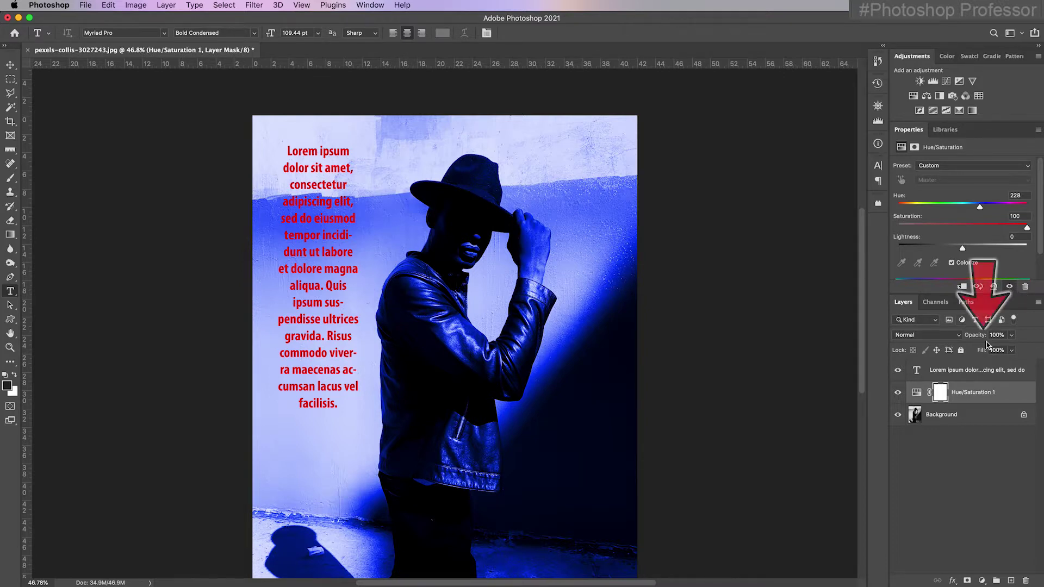
left_click_drag(985, 336, 966, 338)
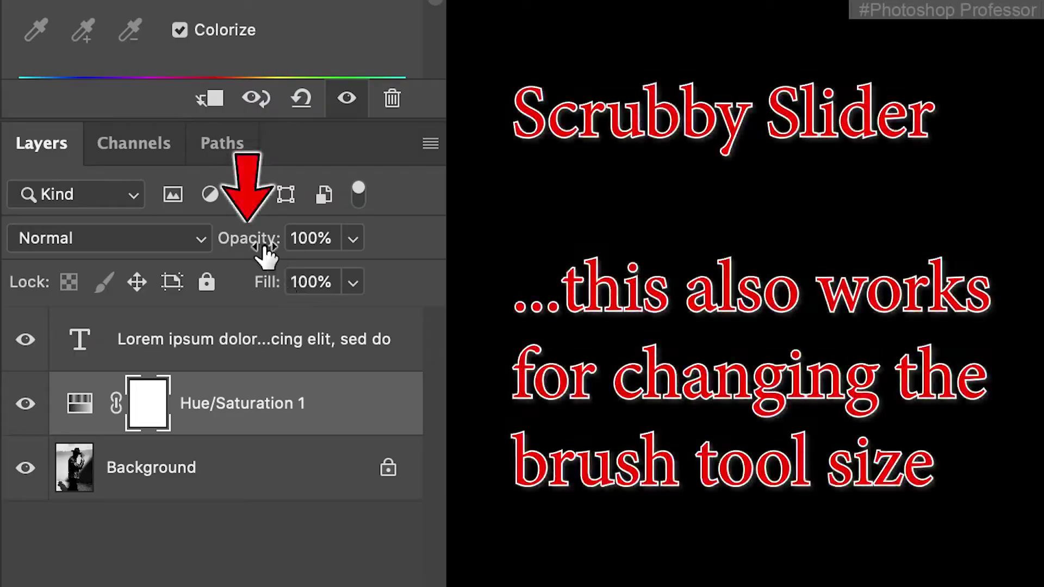
mouse_move(264, 252)
left_mouse_down()
mouse_move(233, 250)
mouse_move(282, 267)
mouse_move(228, 242)
mouse_move(238, 247)
mouse_move(220, 250)
left_mouse_up()
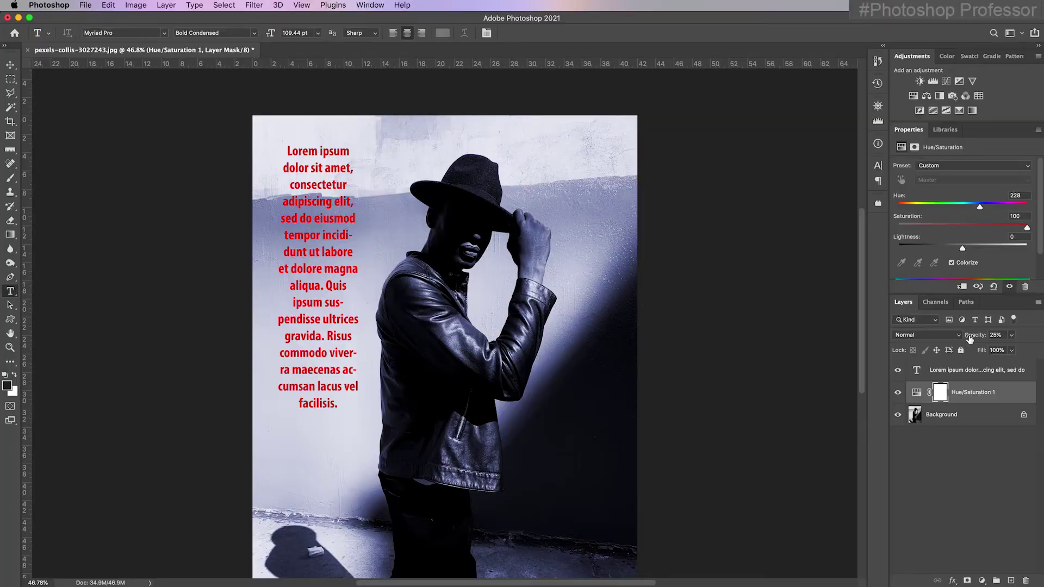
mouse_move(969, 339)
left_mouse_down()
mouse_move(978, 338)
mouse_move(966, 338)
left_mouse_up()
Fade the red Lorem ipsum type layer to 61% opacity, then delete it
left_click(964, 373)
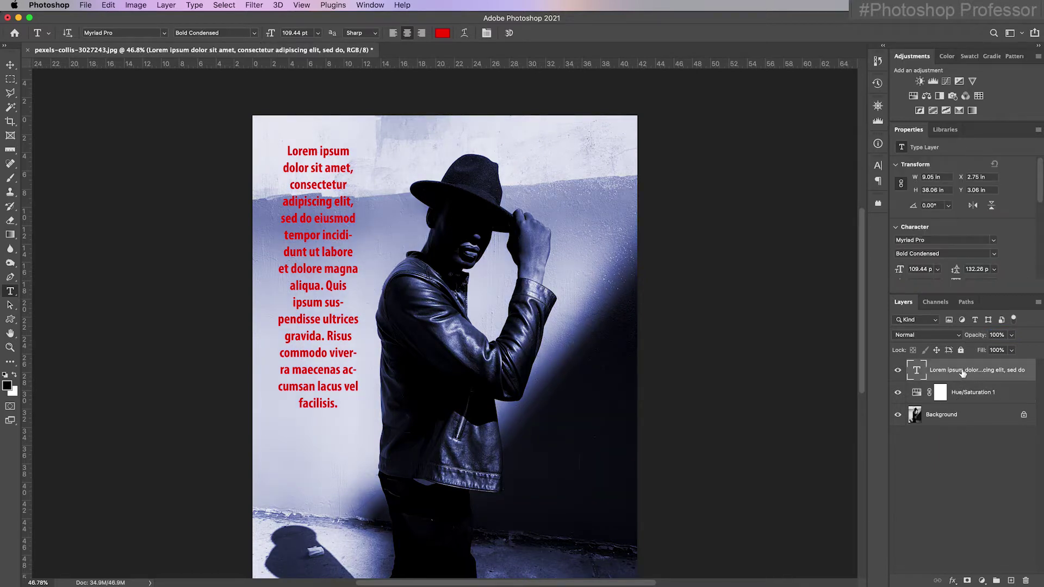
mouse_move(984, 335)
left_mouse_down()
mouse_move(967, 338)
mouse_move(995, 337)
left_mouse_up()
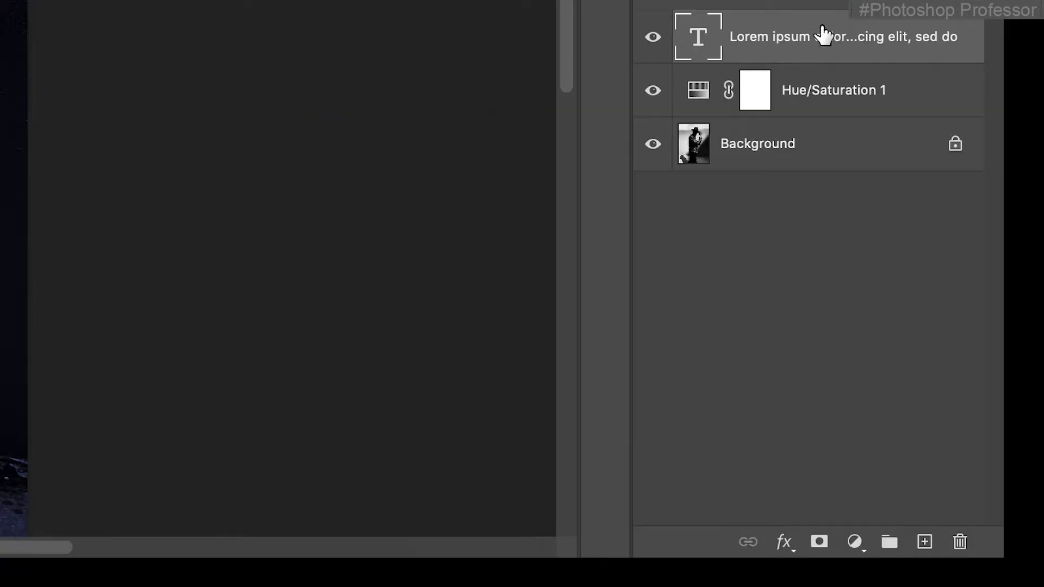
left_click_drag(968, 370, 990, 487)
left_click_drag(875, 320, 960, 541)
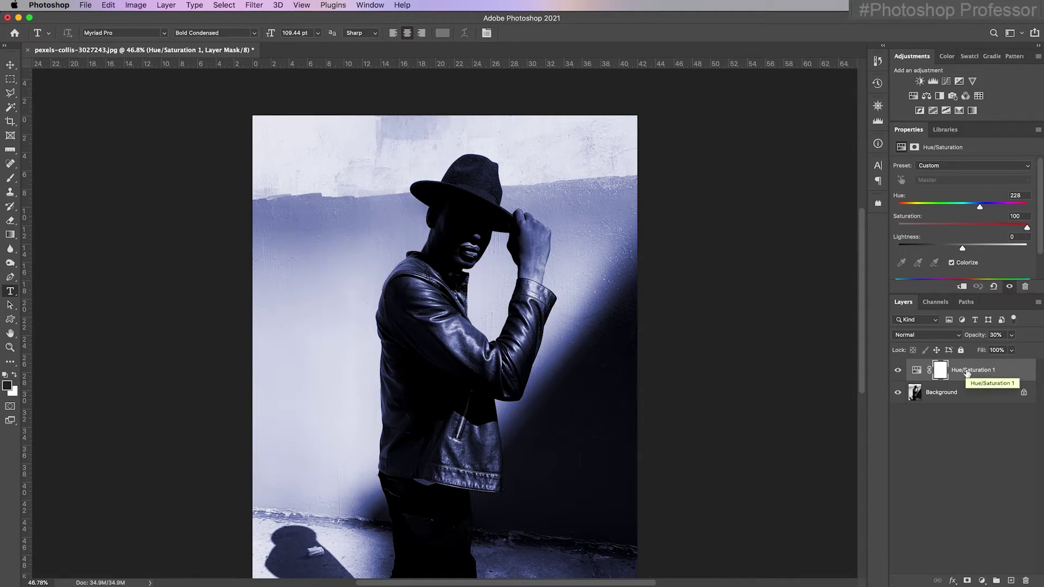
Duplicate Hue/Saturation 1 twice, then delete the original layer, keeping both copies
key("BackSpace")
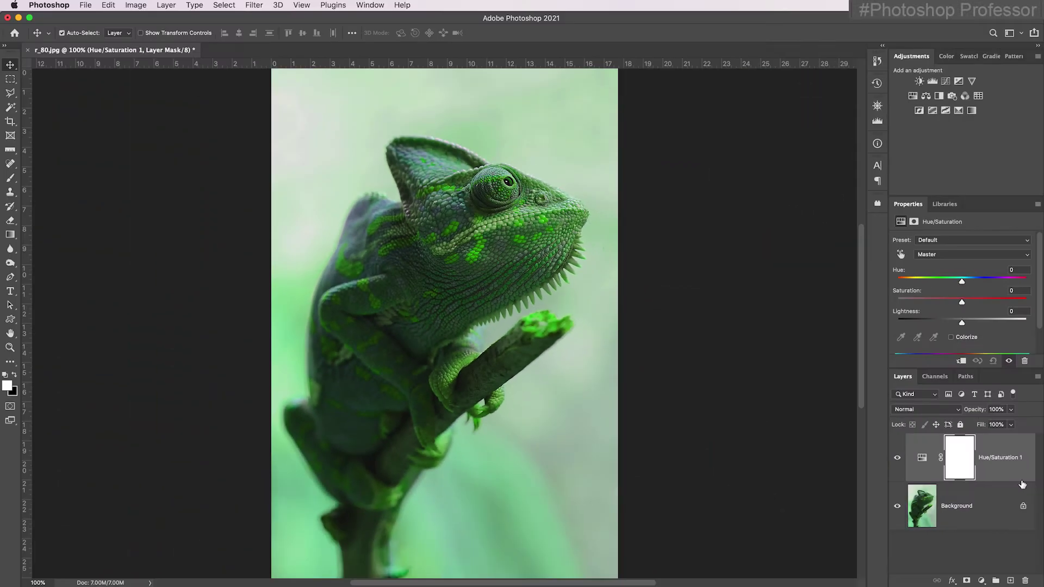
key("super+j")
key("super+j")
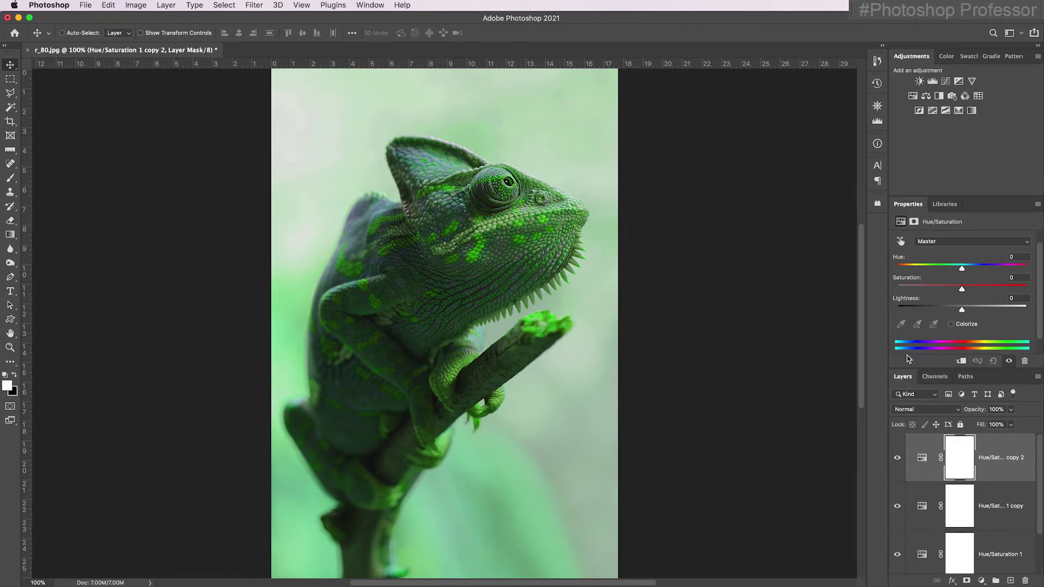
left_click_drag(917, 373, 921, 226)
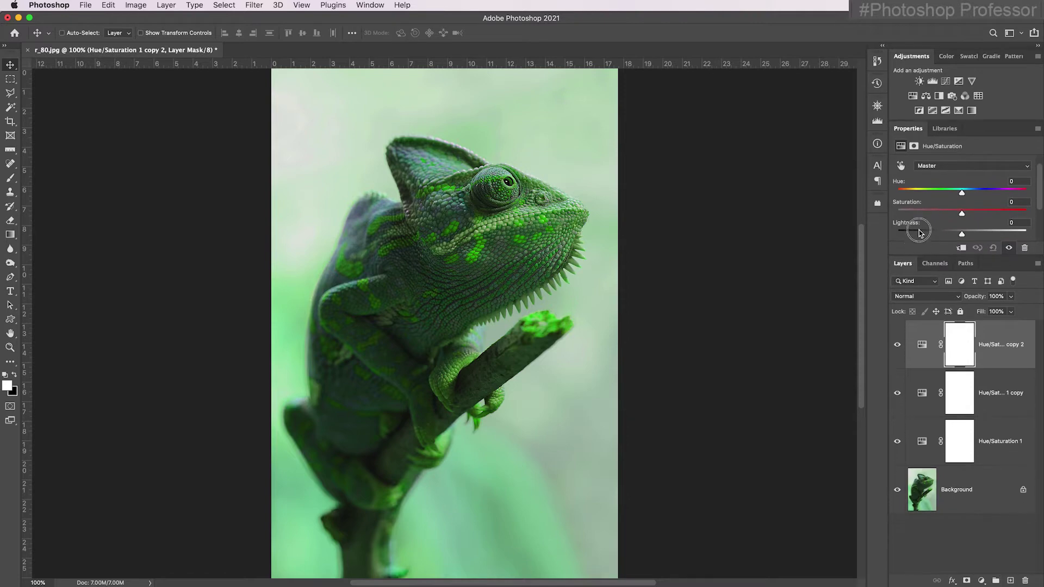
left_click(1001, 460)
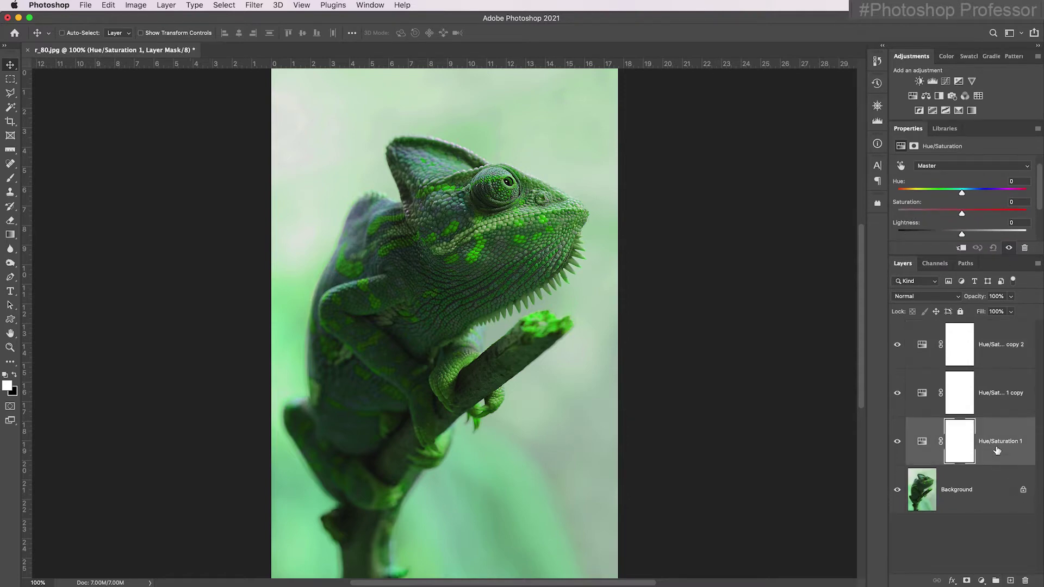
left_click_drag(998, 444, 1024, 581)
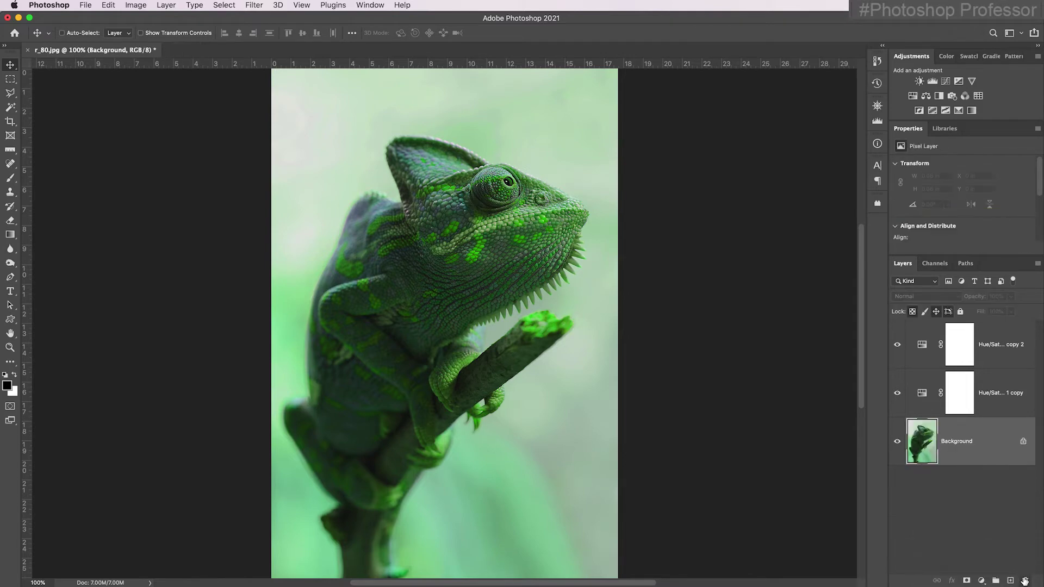
left_click(959, 405)
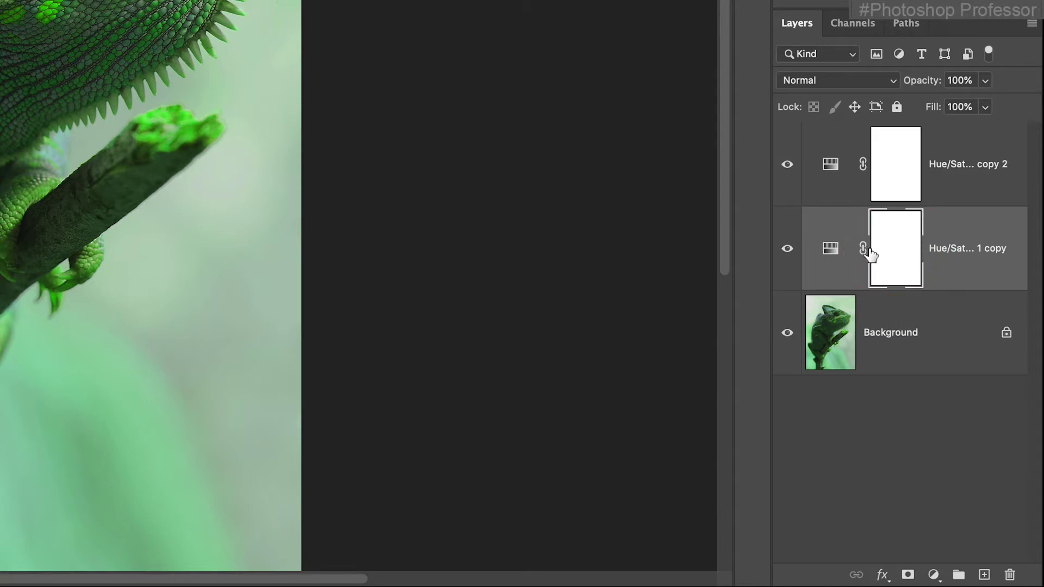
Strip the chameleon image to Background, deleting the Hue/Saturation copies, masks and duplicate layers
left_click(831, 252)
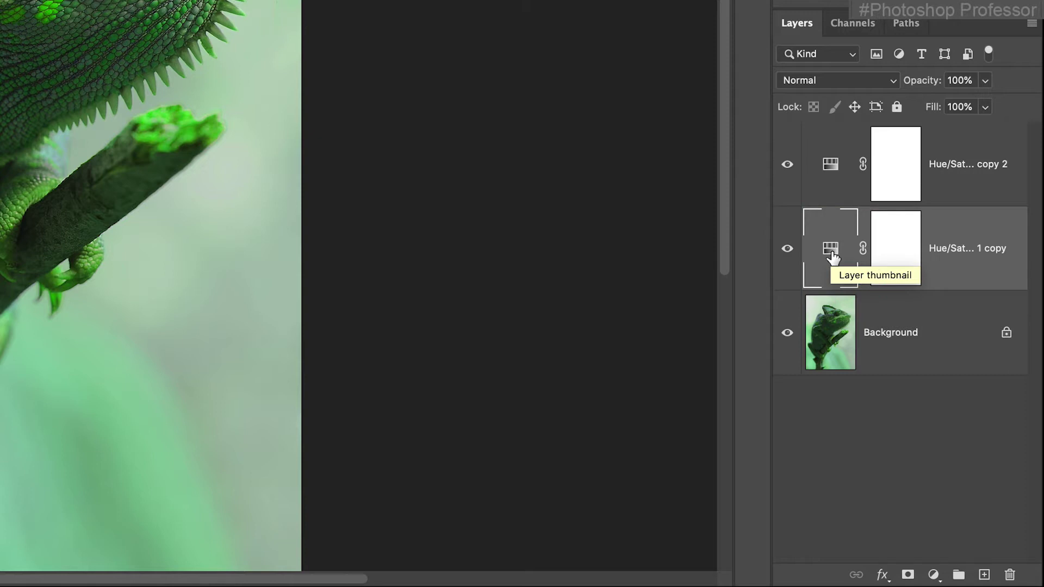
left_click(881, 255)
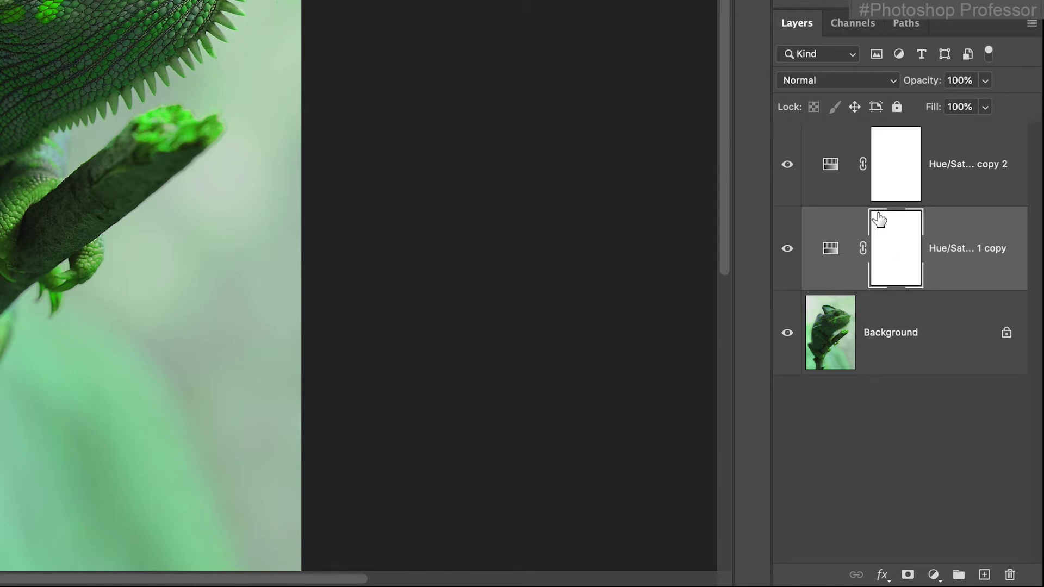
left_click(830, 247)
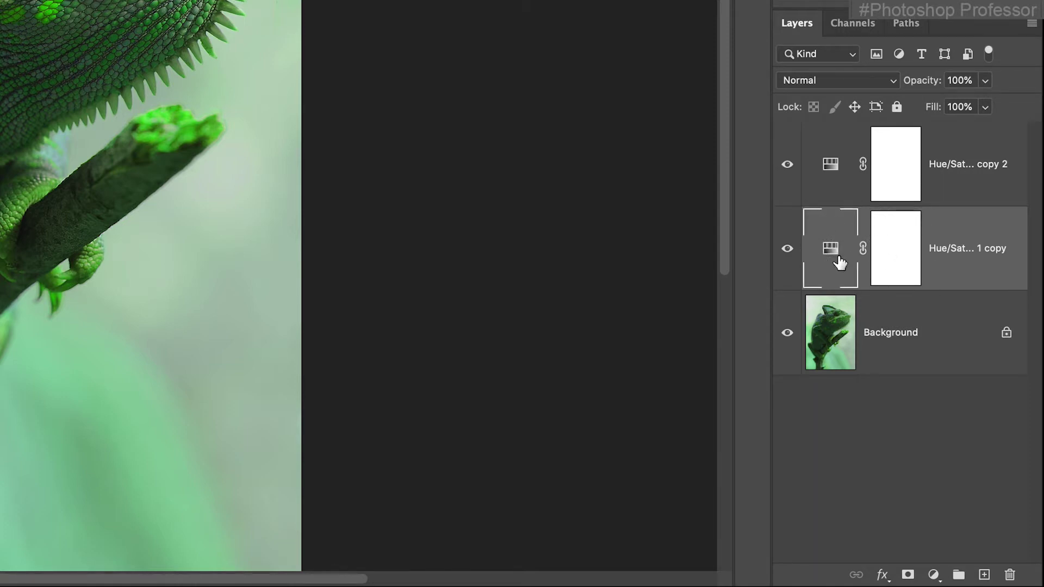
left_click(898, 250)
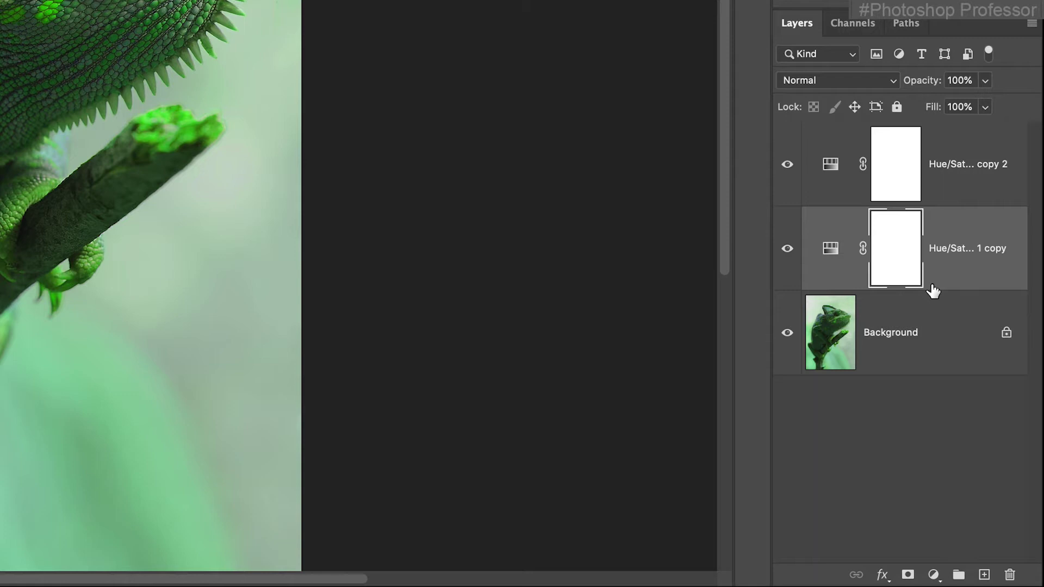
key("Delete")
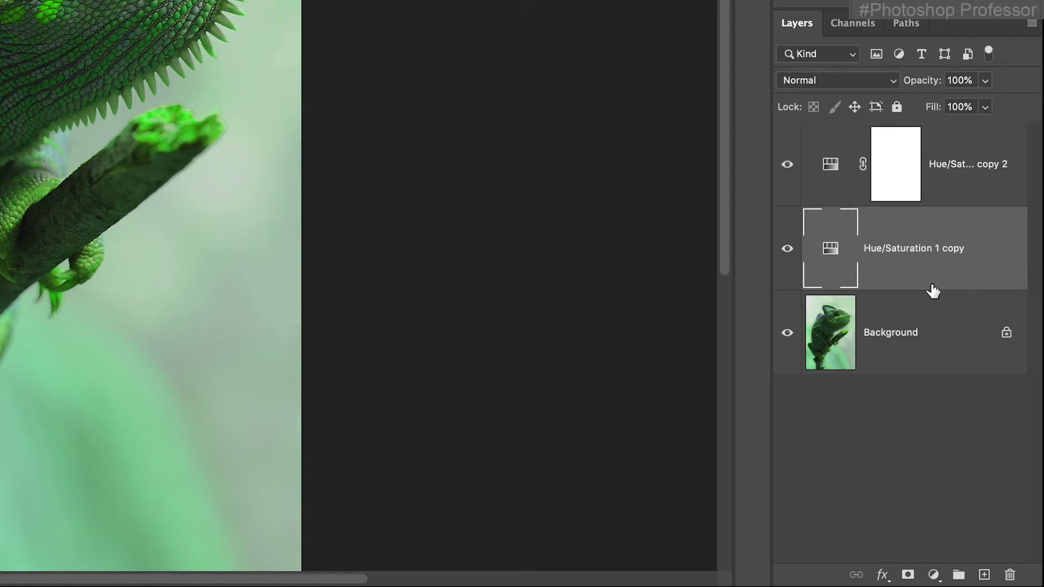
key("Delete")
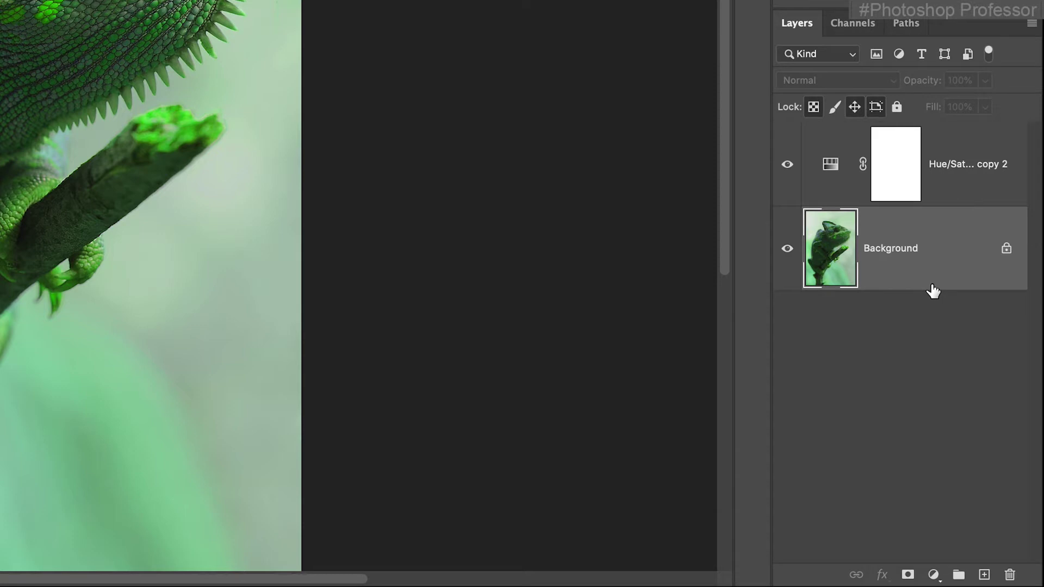
left_click(965, 178)
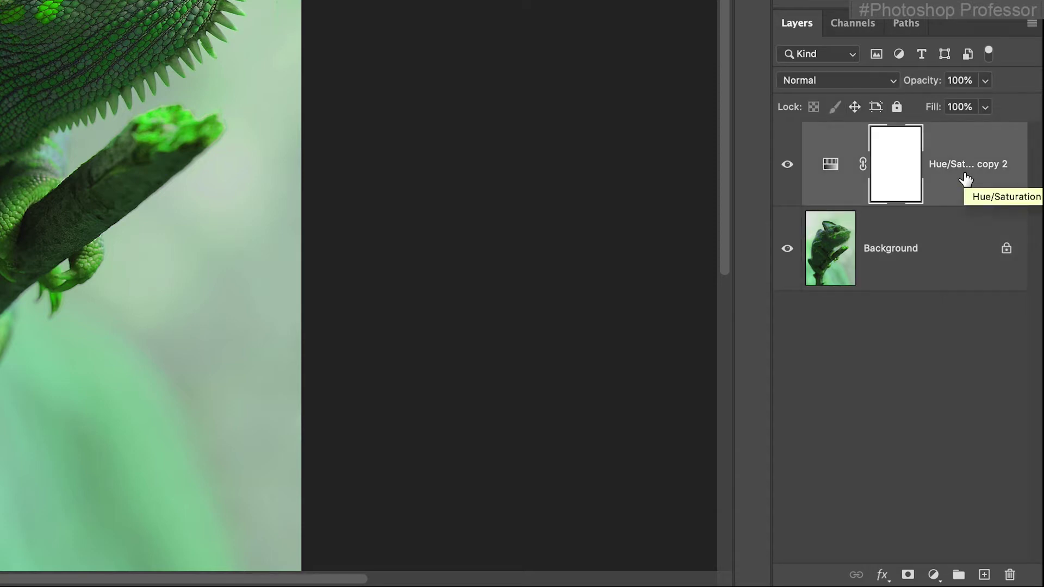
key("Delete")
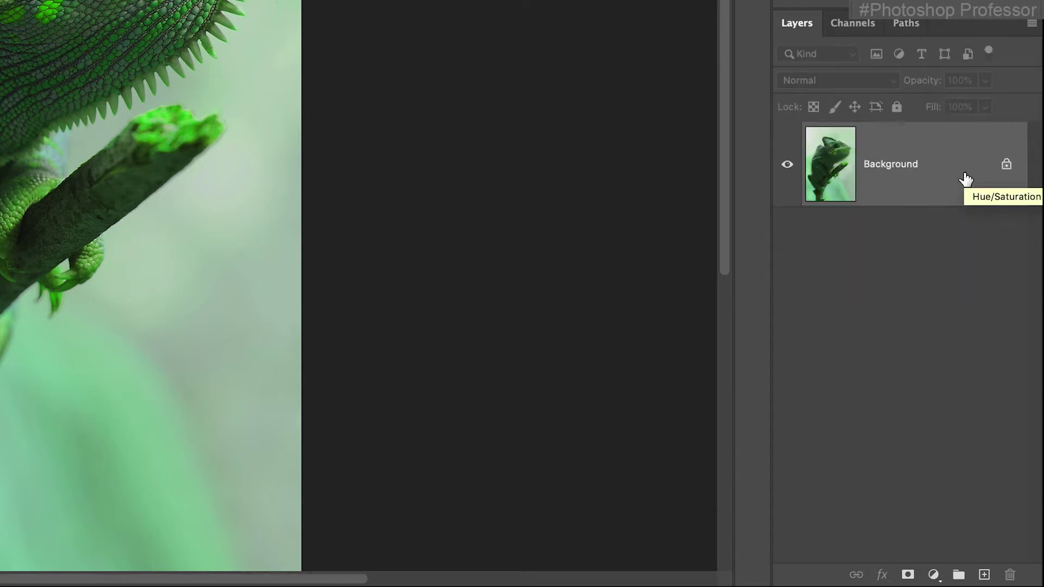
key("ctrl+j")
key("ctrl+j")
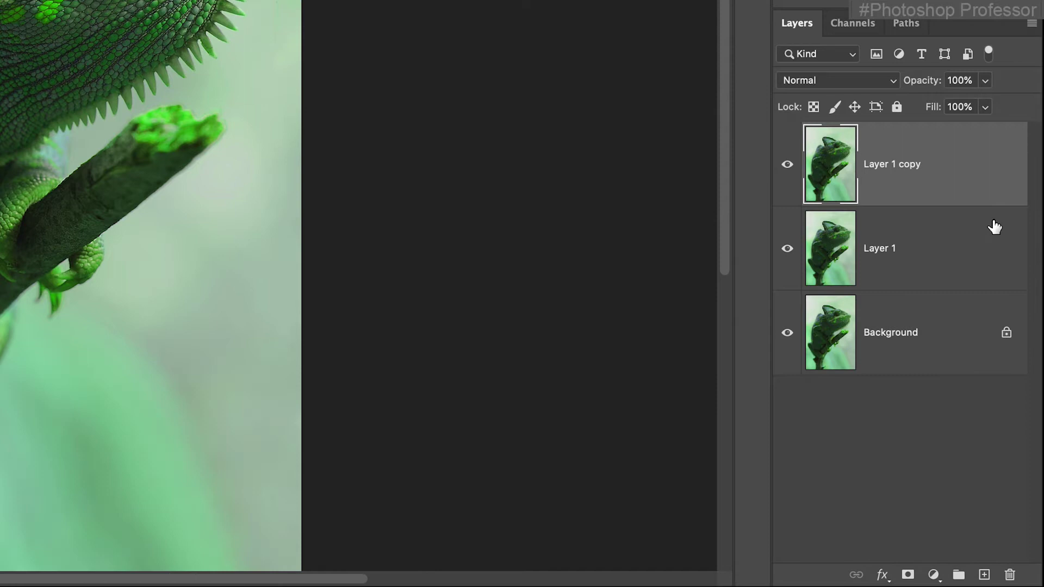
key("Delete")
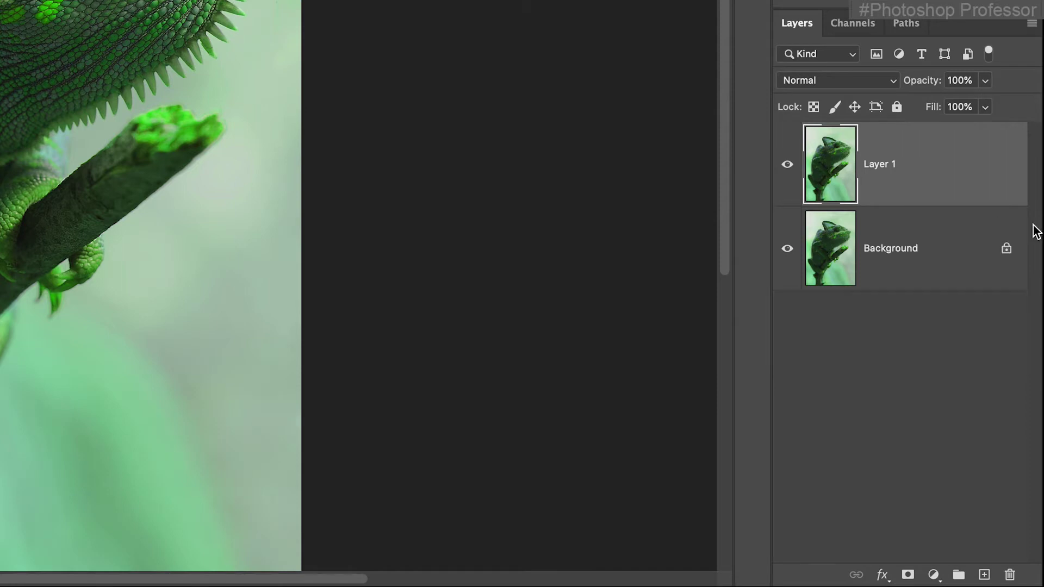
key("Delete")
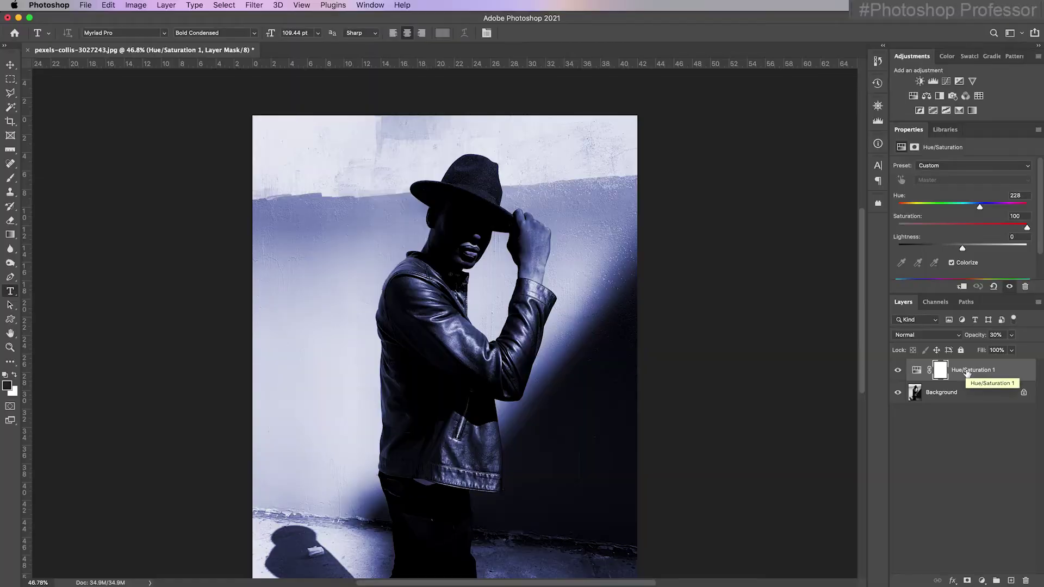
Delete the portrait's Hue/Saturation 1 mask and blue tint layer, leaving greyscale Background
key("Delete")
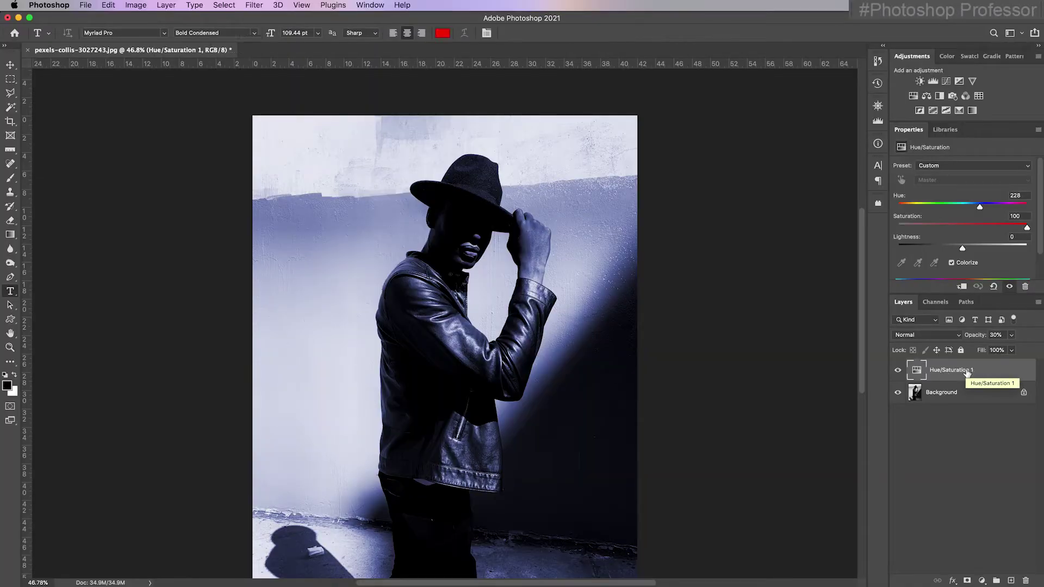
key("Delete")
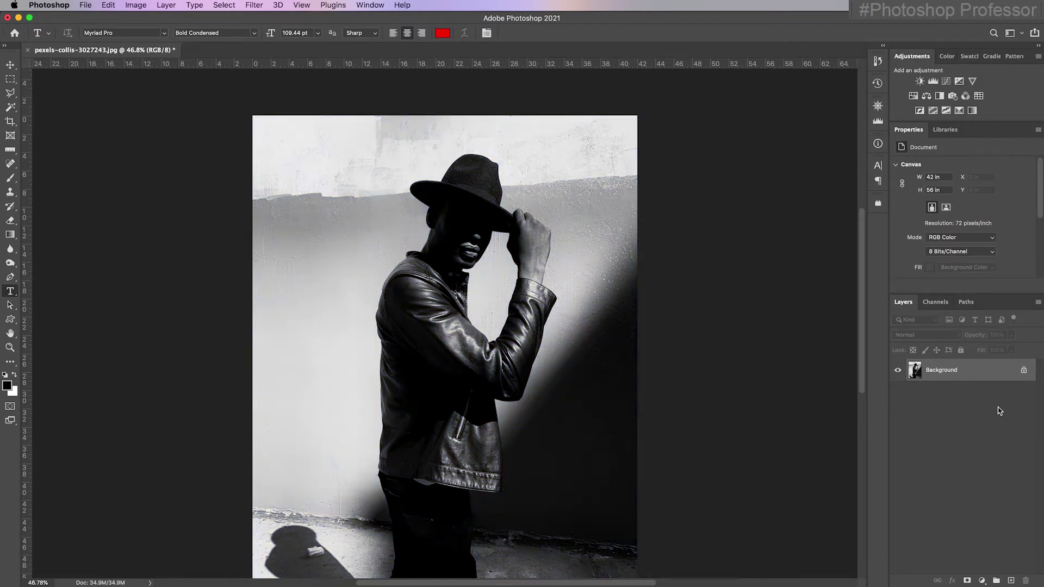
scroll(781, 418, "down", 2)
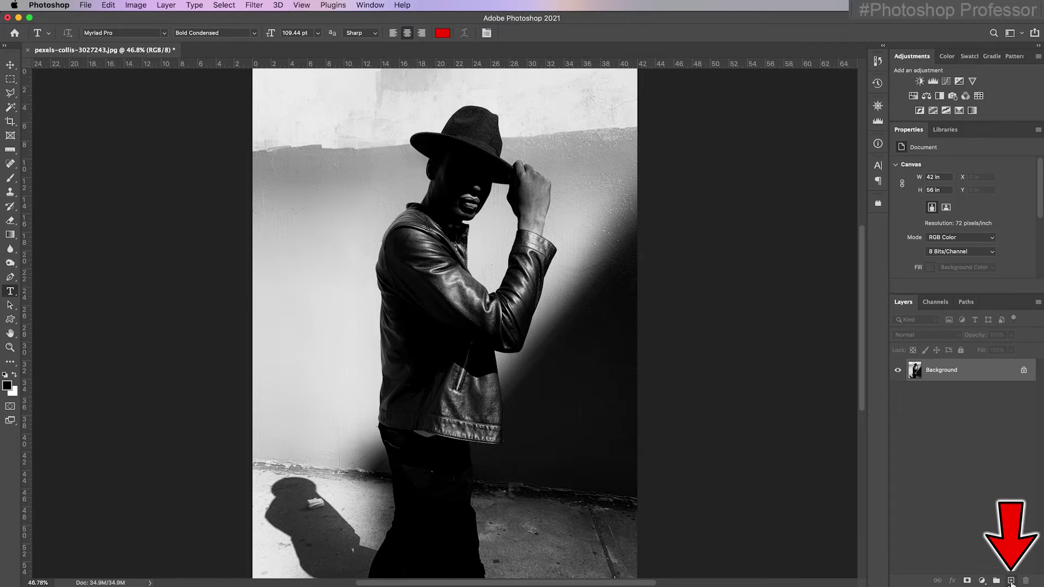
Create an empty Layer 1 above Background and set Layers panel thumbnails to the largest size
left_click(1011, 581)
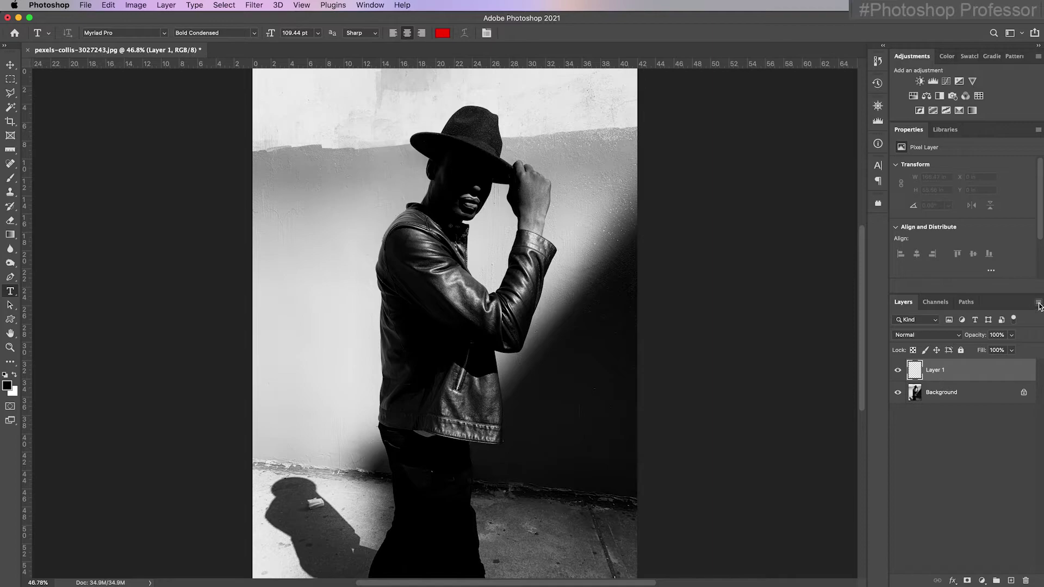
left_click(1039, 305)
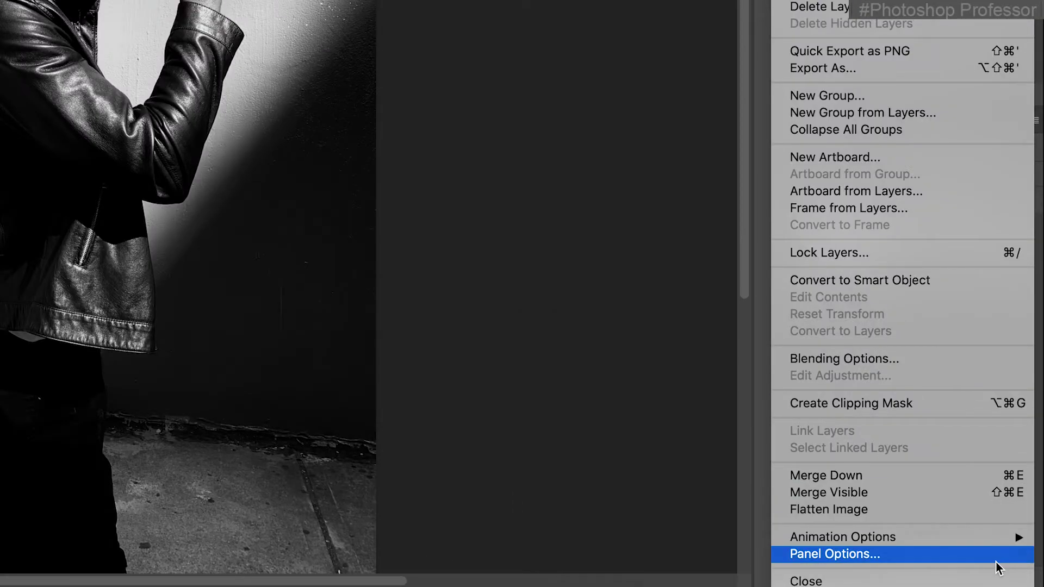
left_click(1003, 556)
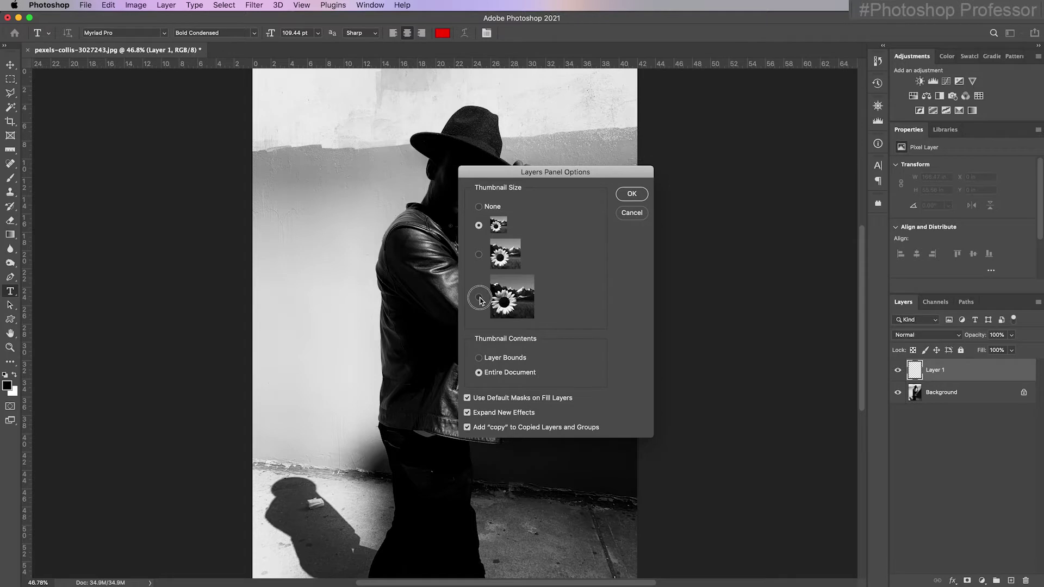
left_click(479, 299)
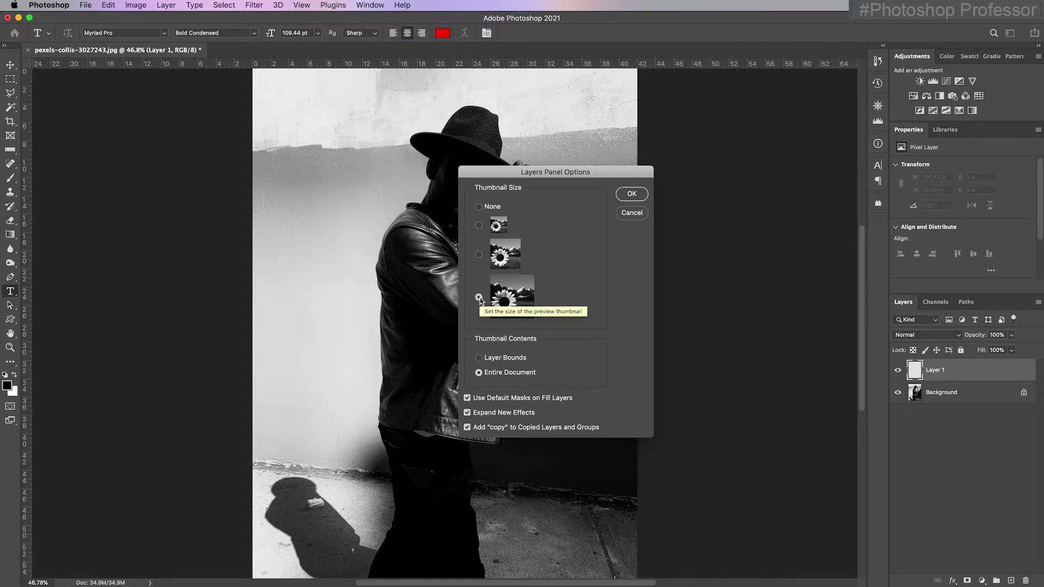
left_click(632, 194)
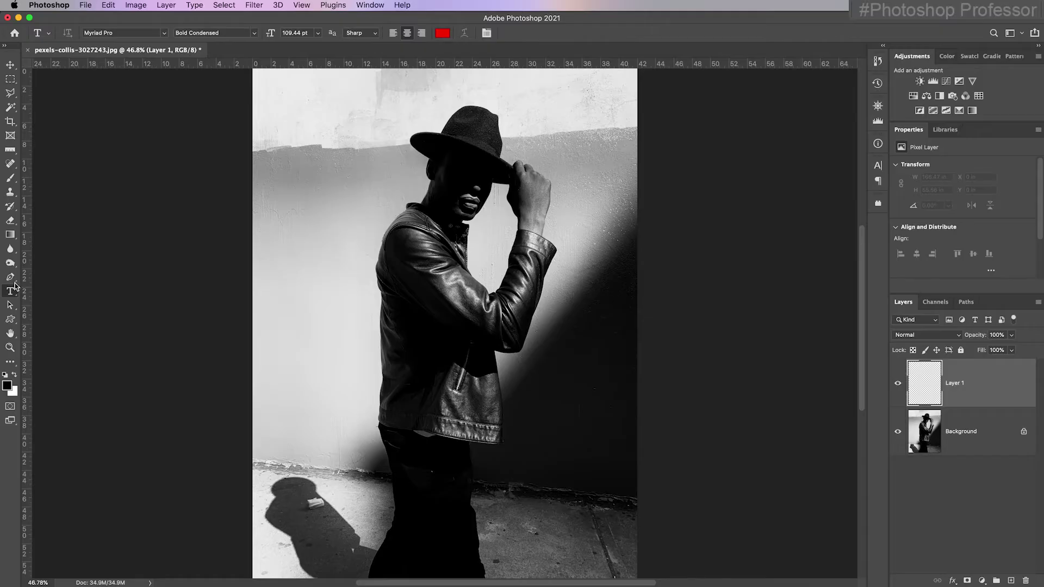
Zoom in and centre the view on the paper bag lying in the shadow
left_click(11, 348)
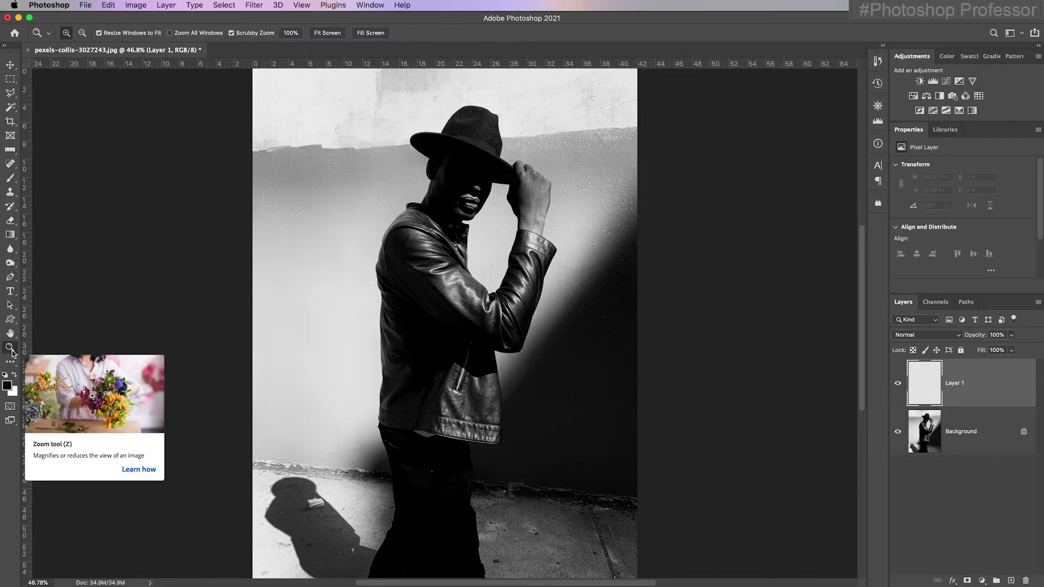
left_click(325, 508)
left_click(327, 508)
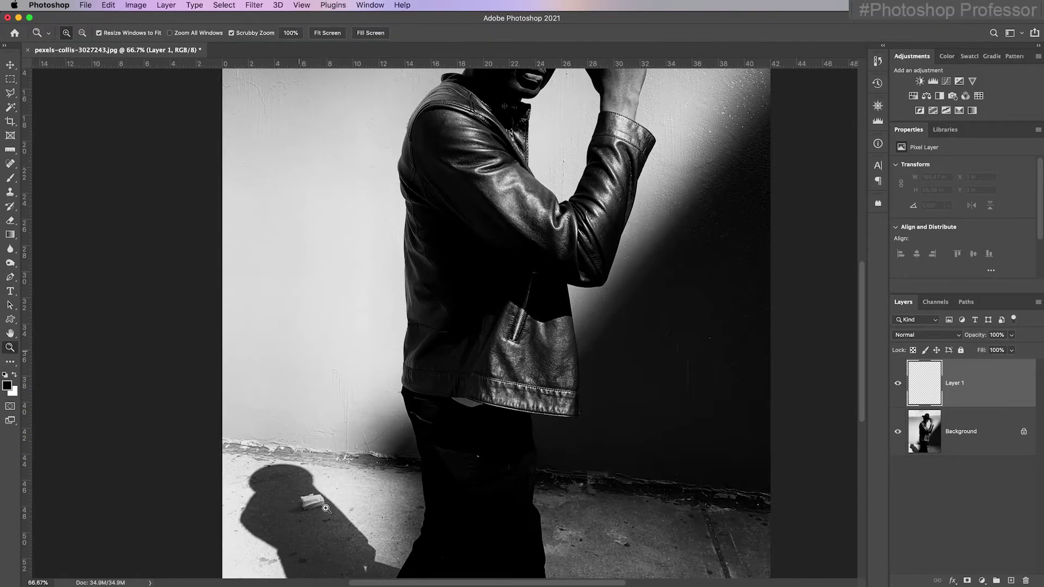
left_click(327, 508)
left_click(331, 514)
key("space")
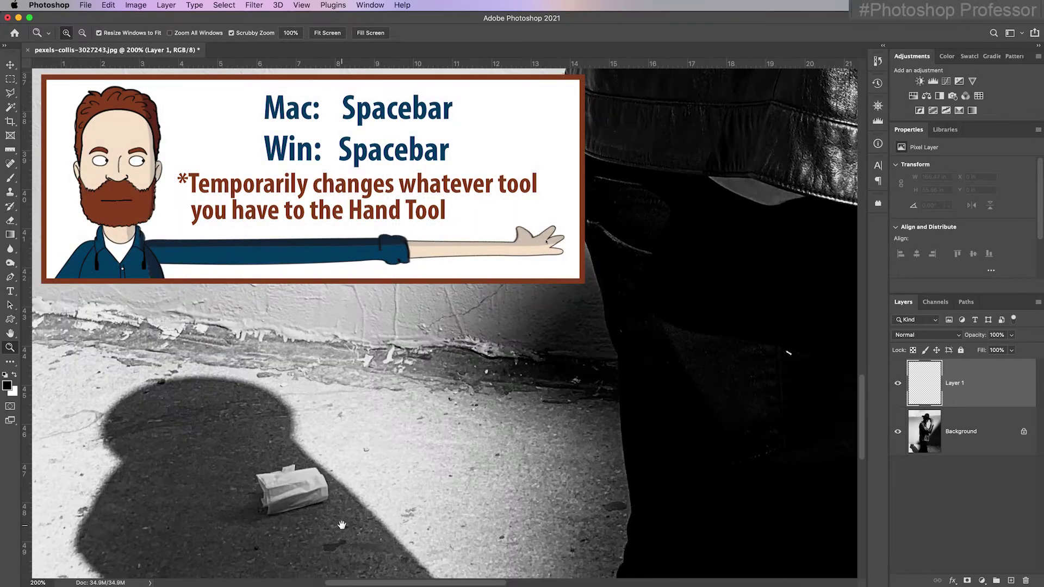
left_click_drag(341, 524, 300, 345)
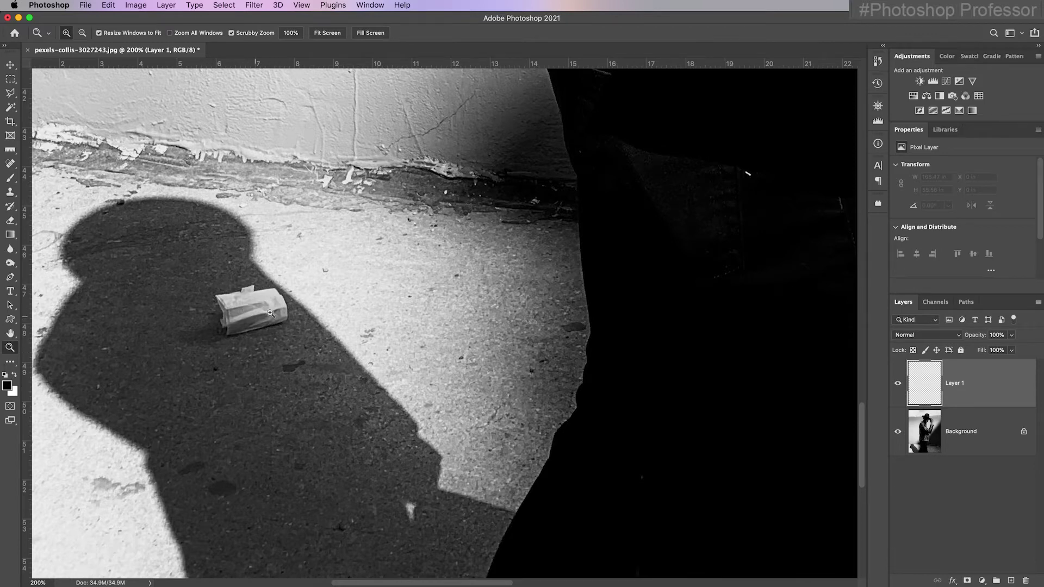
With a smaller Spot Healing Brush, paint out the paper bag and the nearby dark spot
left_click(11, 164)
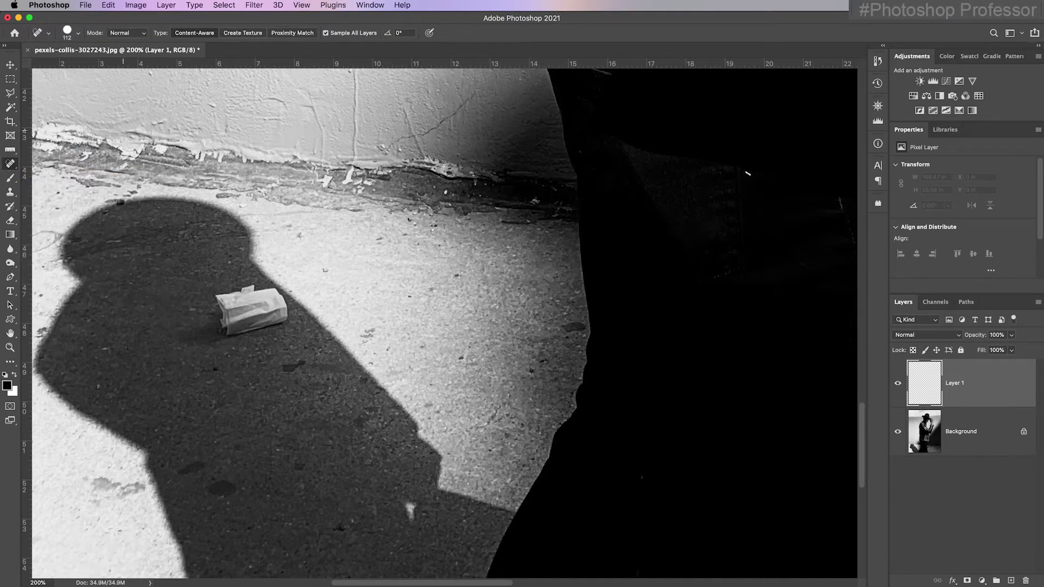
left_click(80, 35)
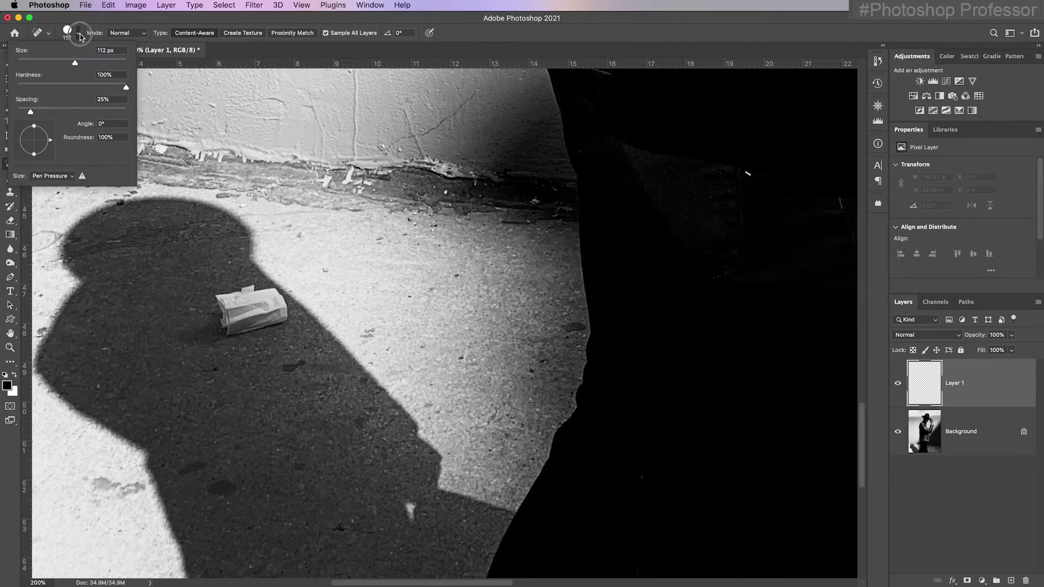
mouse_move(75, 62)
left_mouse_down()
mouse_move(48, 63)
mouse_move(90, 64)
mouse_move(67, 63)
left_mouse_up()
key("Return")
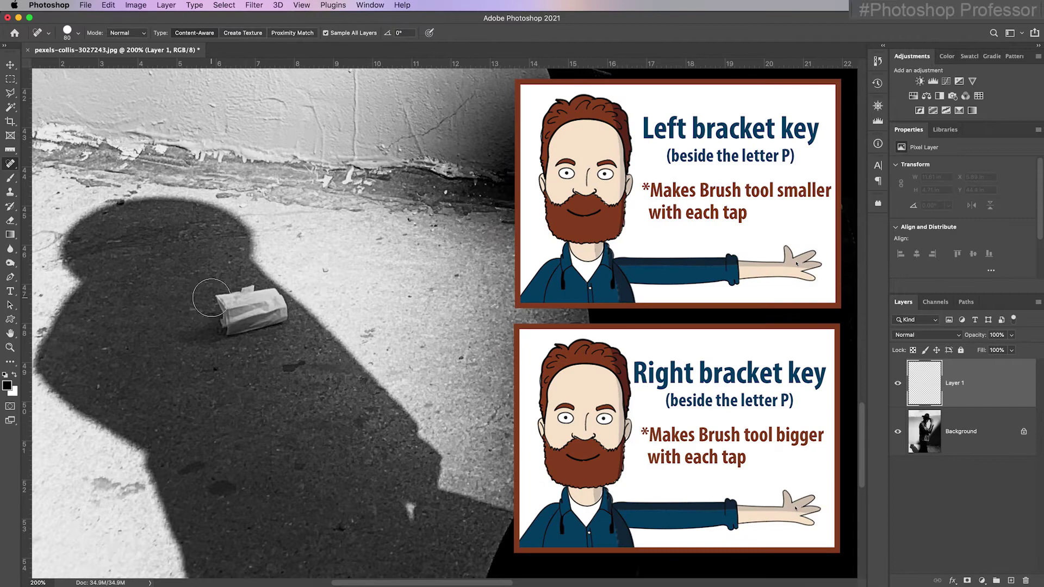
key("bracketleft")
key("bracketleft")
mouse_move(211, 298)
left_mouse_down()
mouse_move(226, 305)
mouse_move(226, 327)
mouse_move(283, 321)
mouse_move(263, 296)
mouse_move(272, 303)
mouse_move(235, 300)
mouse_move(239, 307)
left_mouse_up()
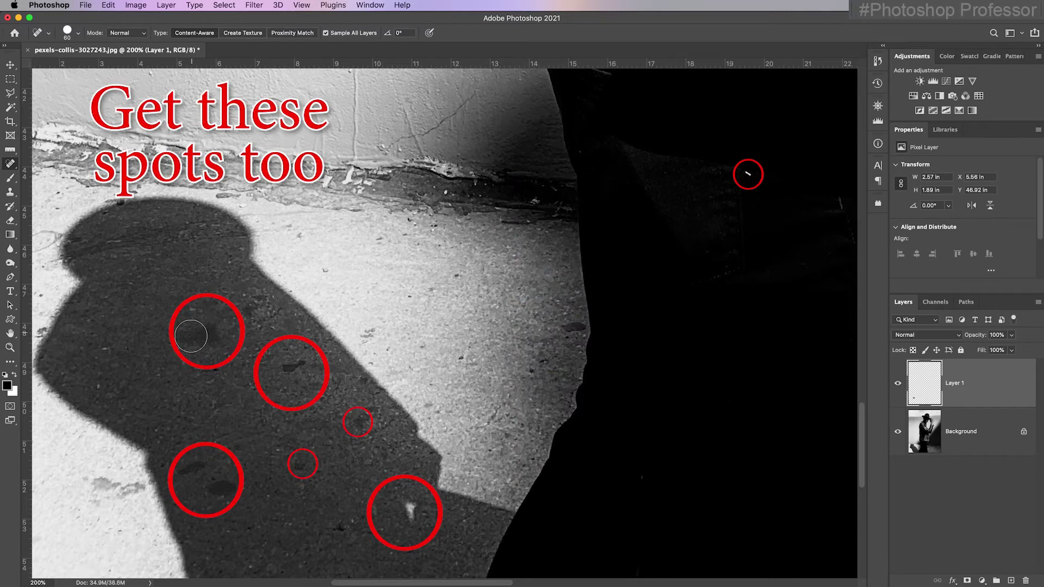
left_click_drag(191, 336, 205, 333)
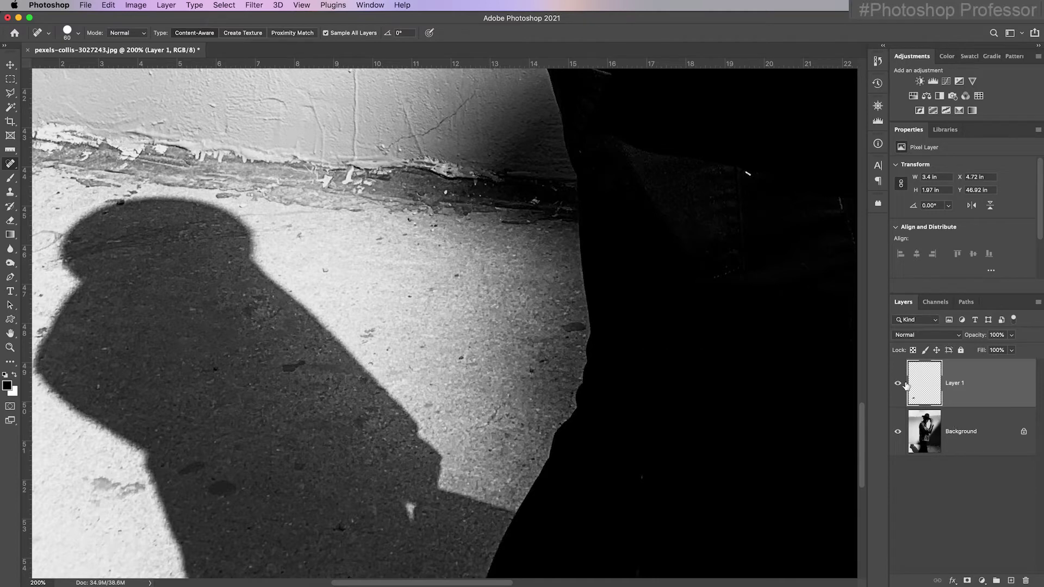
Check the patch without Background, then heal three dark shadow specks and one white fleck
left_click(900, 434)
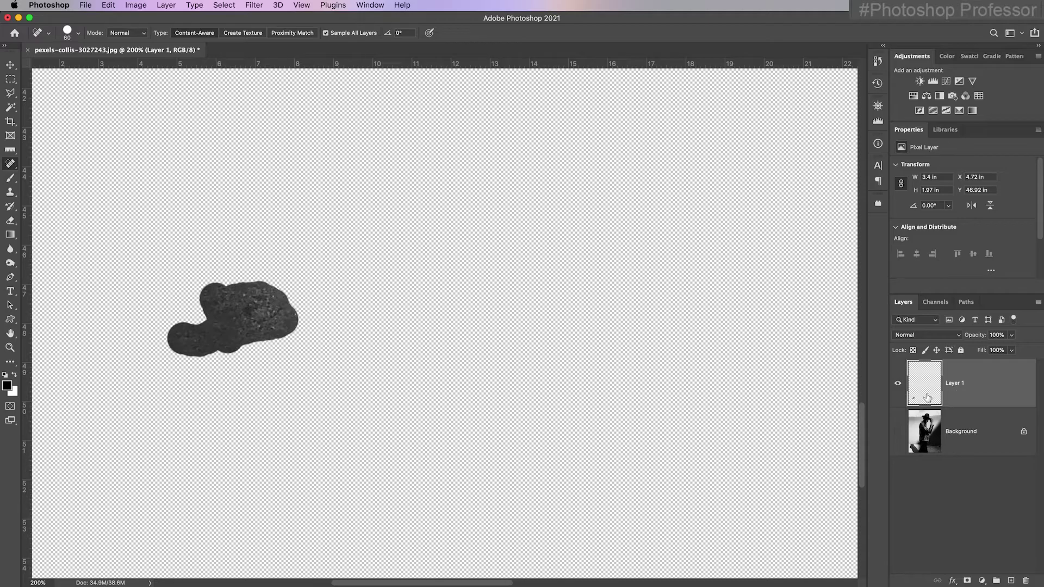
left_click(898, 432)
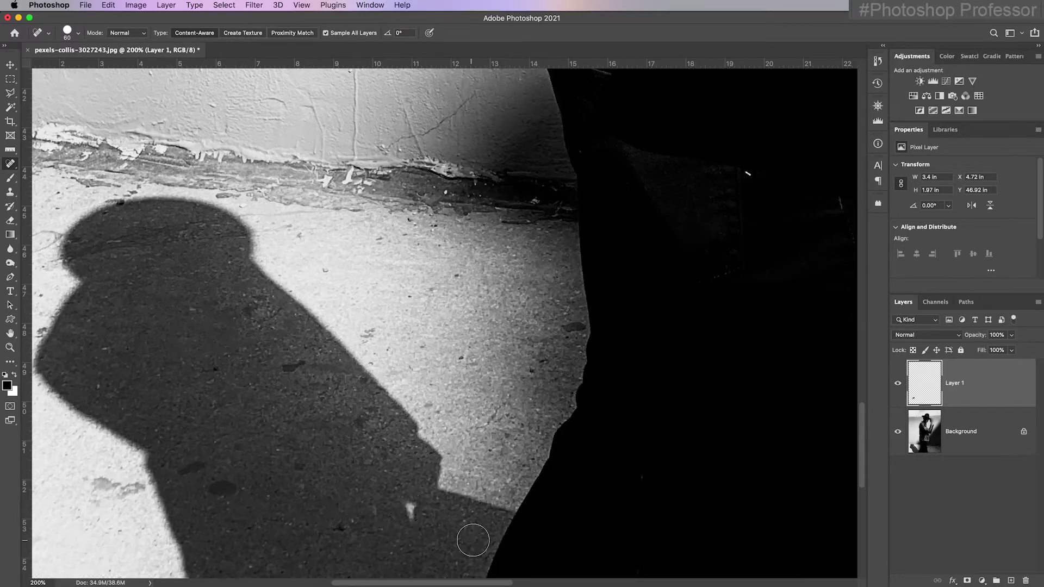
left_click(224, 493)
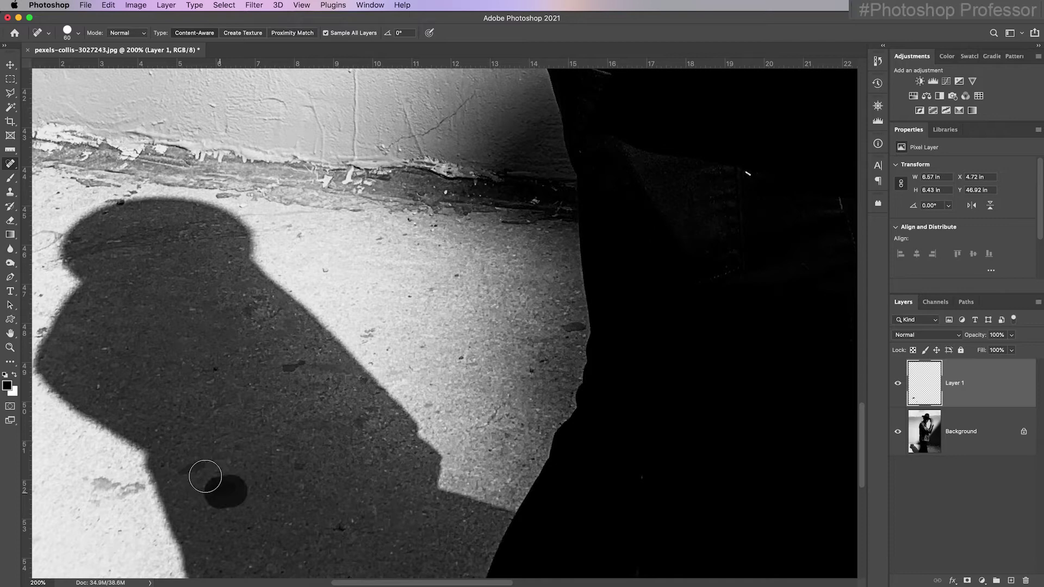
left_click(202, 462)
left_click(281, 373)
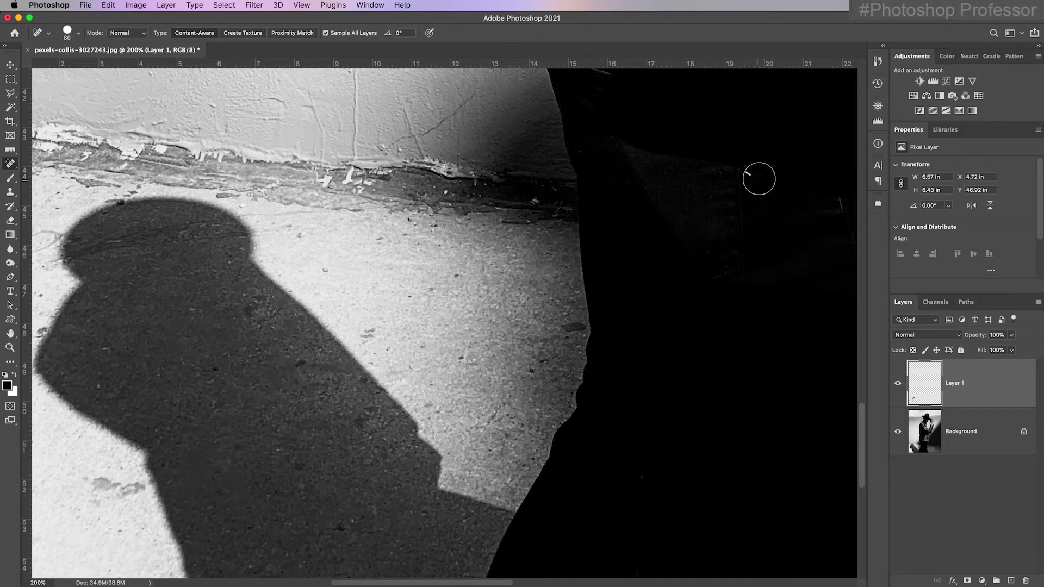
left_click(748, 171)
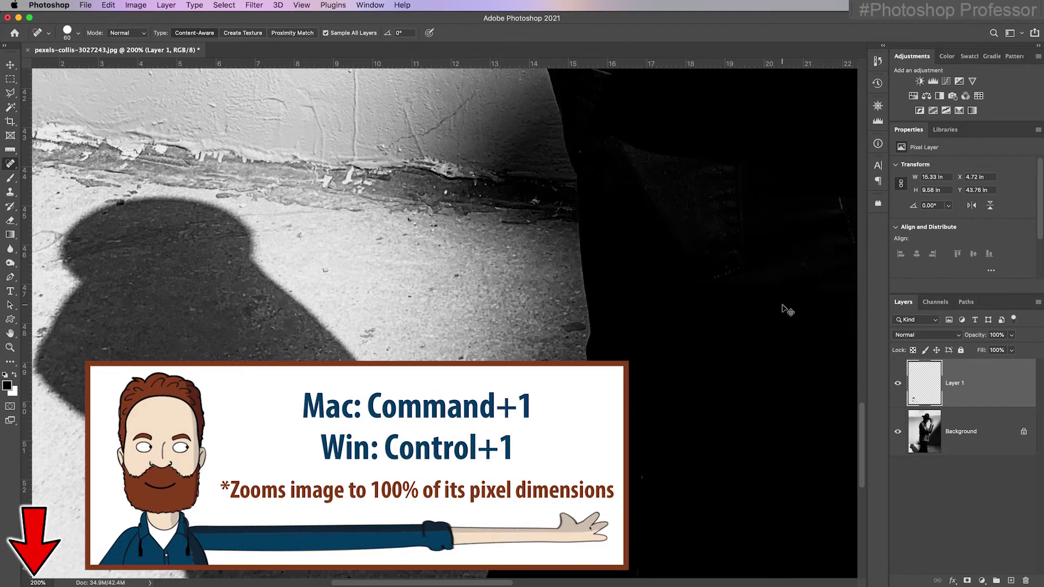
Inspect the repairs at 100% across trousers, head and jacket, then fit the image on screen
key("super+1")
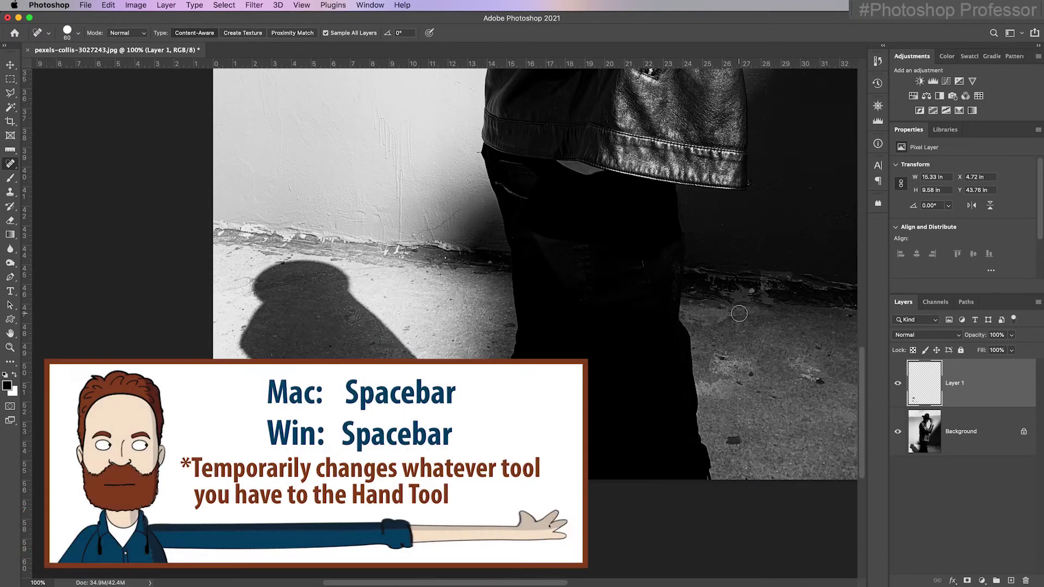
left_click_drag(794, 305, 557, 441)
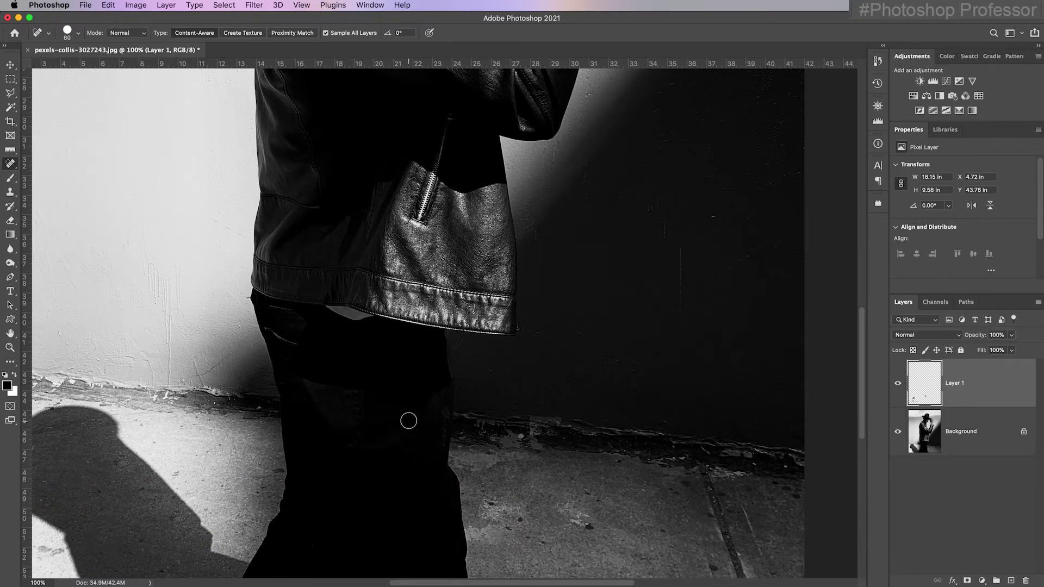
left_click_drag(408, 420, 474, 505)
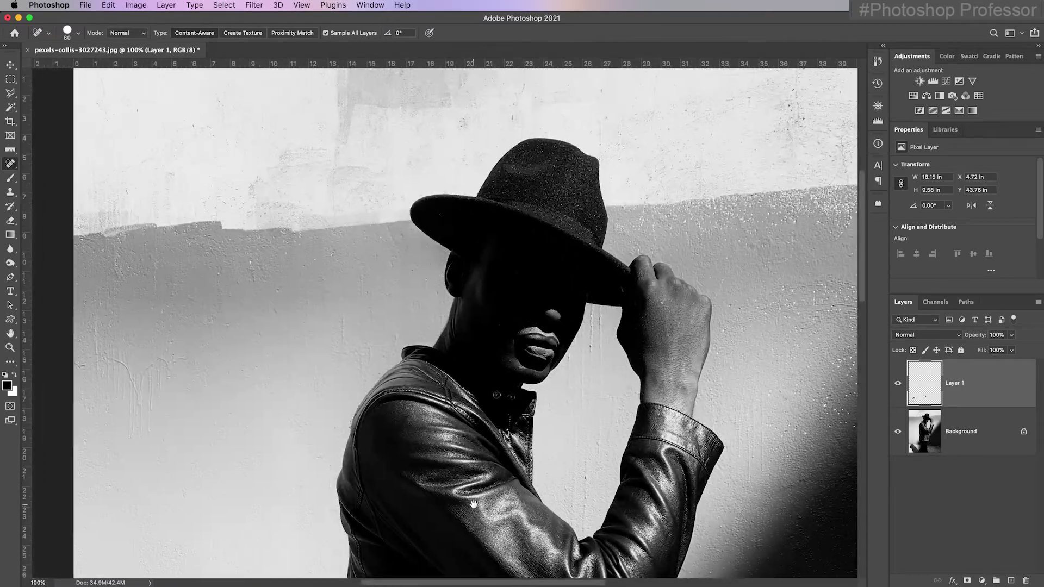
left_click_drag(524, 351, 447, 266)
key("super+0")
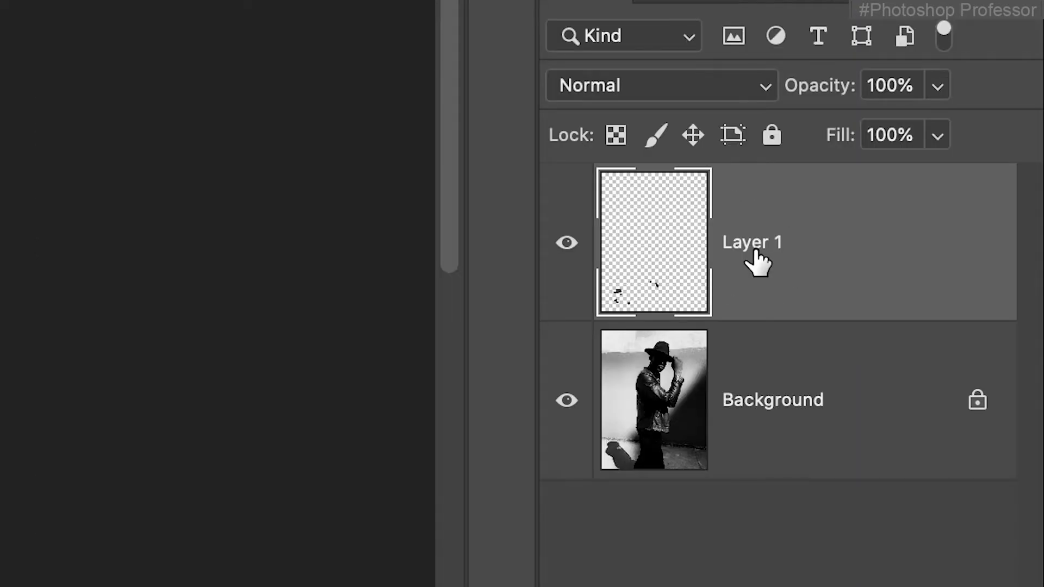
Rename Layer 1 to 'Retouch'
double_click(959, 384)
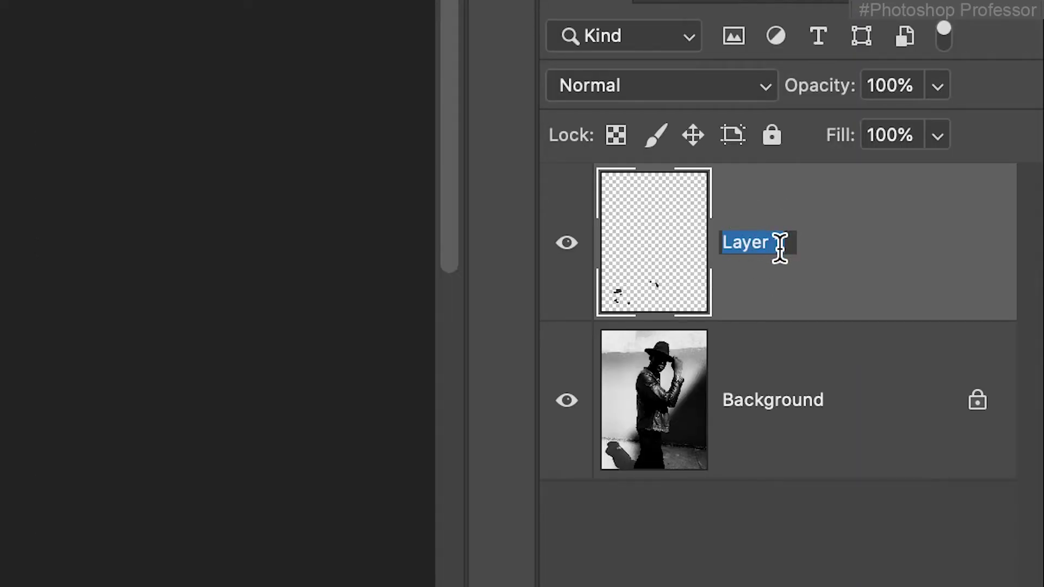
type("Retouch")
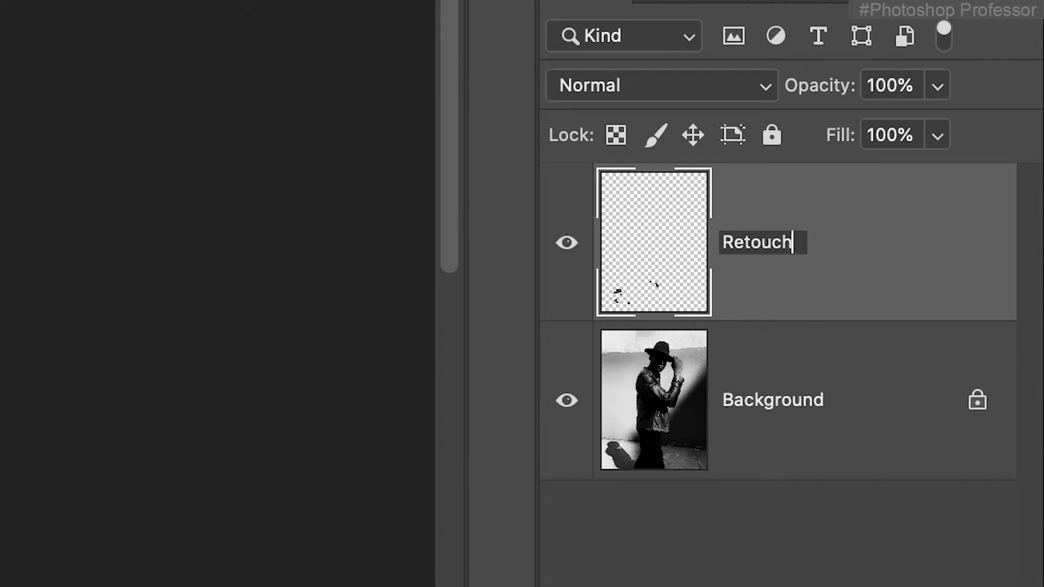
key("Return")
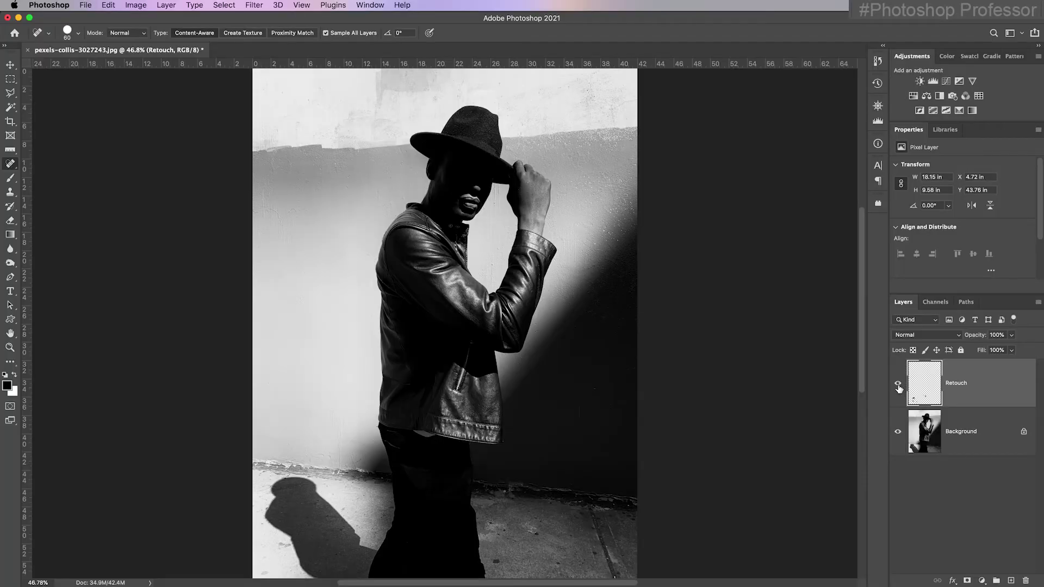
Toggle the Retouch layer's visibility repeatedly to compare before and after, leaving it visible
left_click(897, 386)
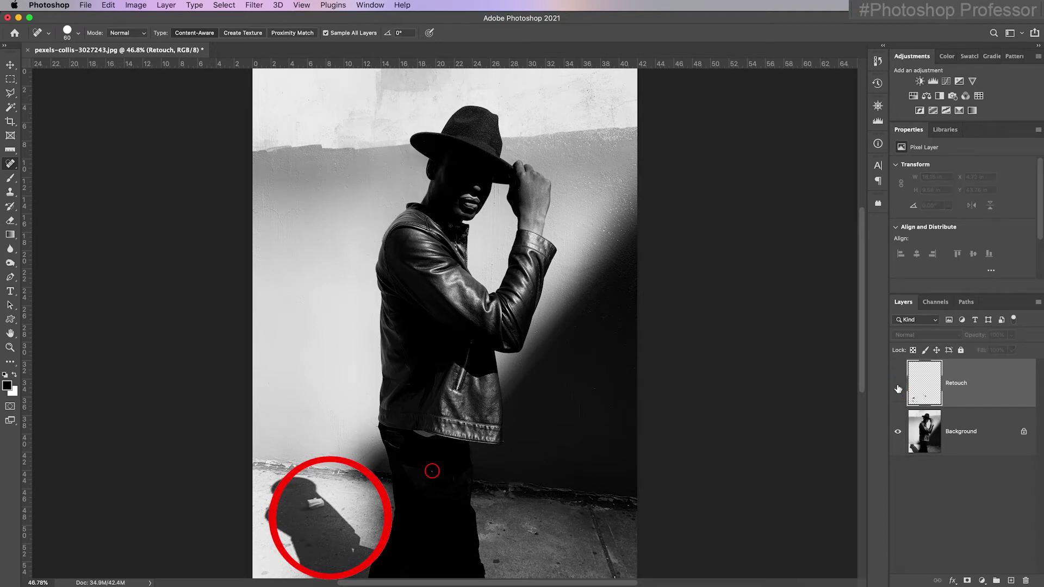
left_click(898, 386)
left_click(898, 386)
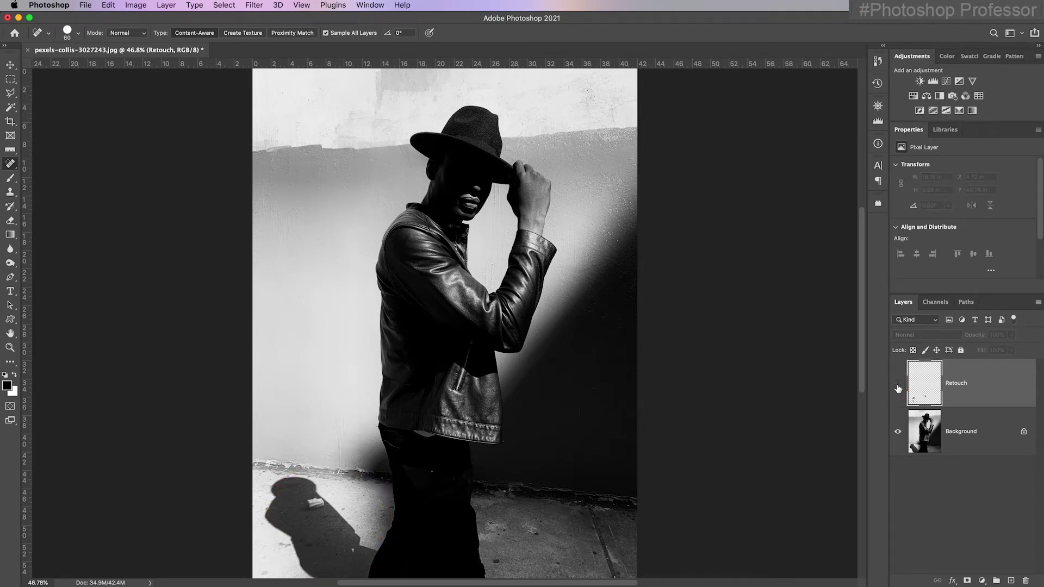
left_click(897, 387)
left_click(897, 387)
left_click(897, 387)
left_click(897, 387)
left_click(898, 387)
left_click(898, 387)
left_click(897, 387)
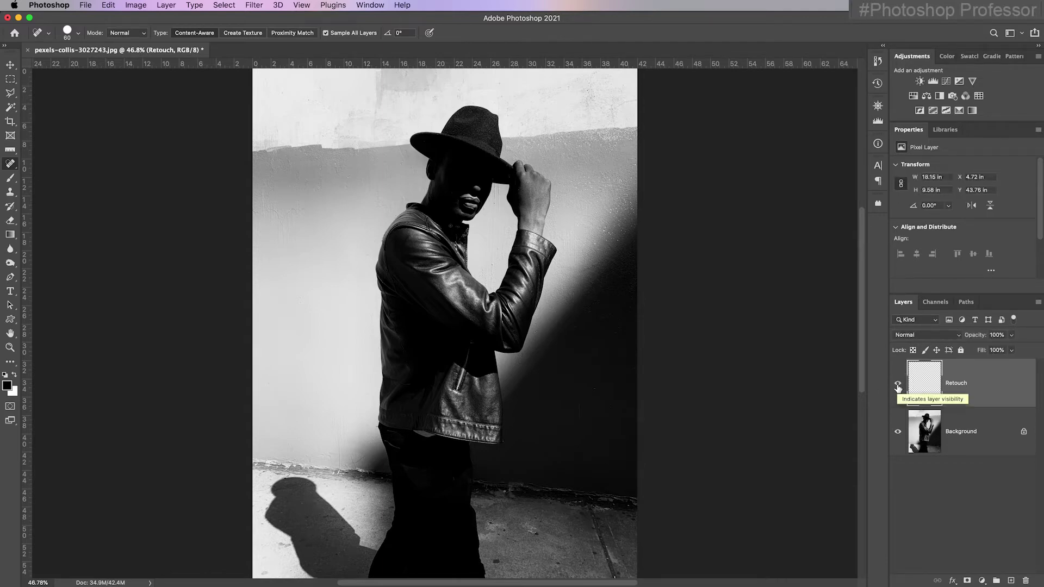
left_click(897, 387)
left_click(897, 387)
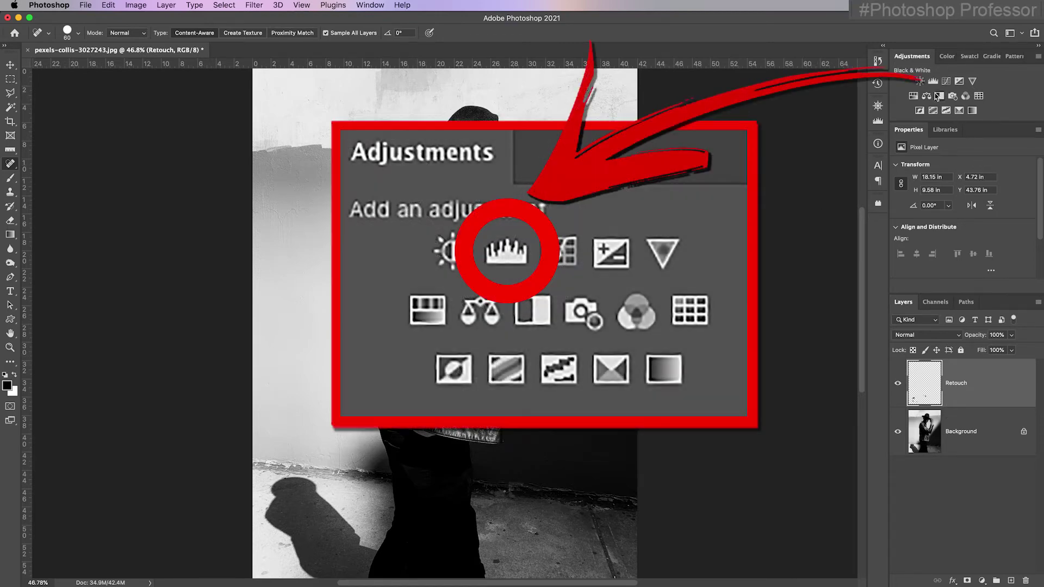
Add a Levels adjustment with input white at 243, toggling it to compare before and after
left_click(932, 82)
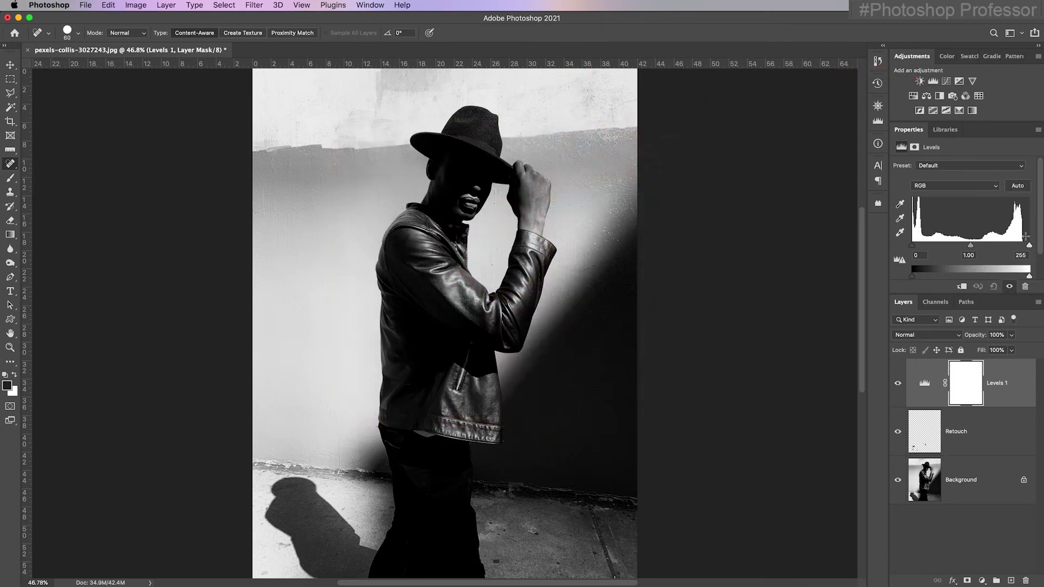
scroll(1026, 237, "down", 1)
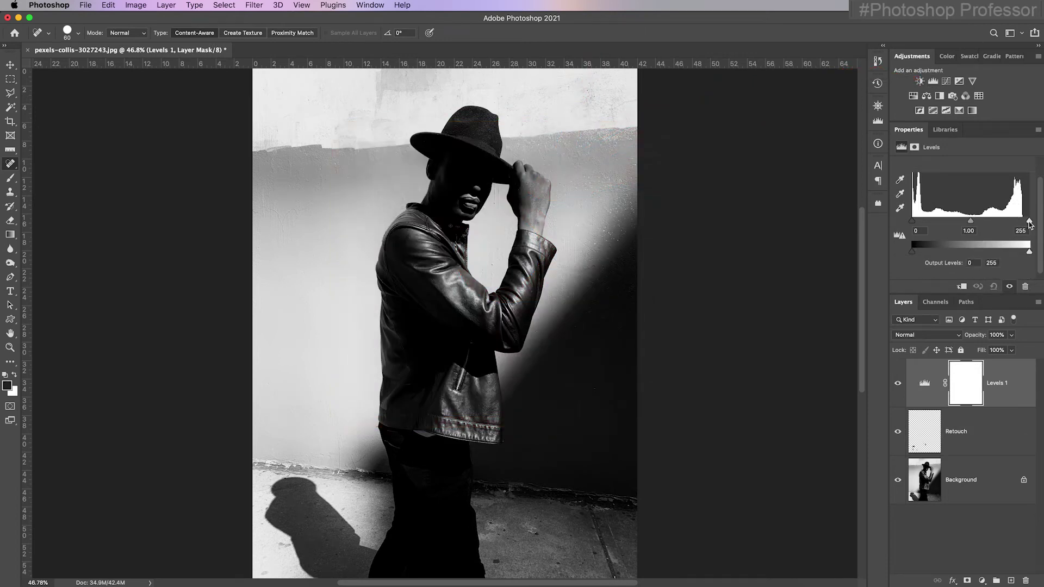
left_click_drag(1028, 222, 974, 222)
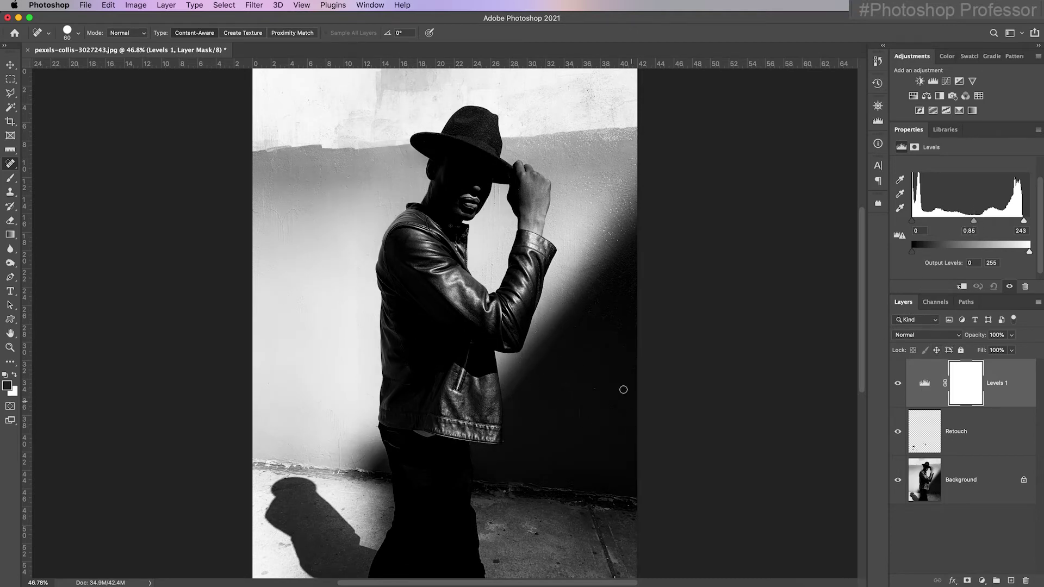
left_click(897, 383)
left_click(898, 383)
left_click(897, 383)
left_click(899, 384)
Lower the Levels output white to 230, then compare with Levels and the Retouch layer toggled
left_click_drag(1029, 253, 1018, 256)
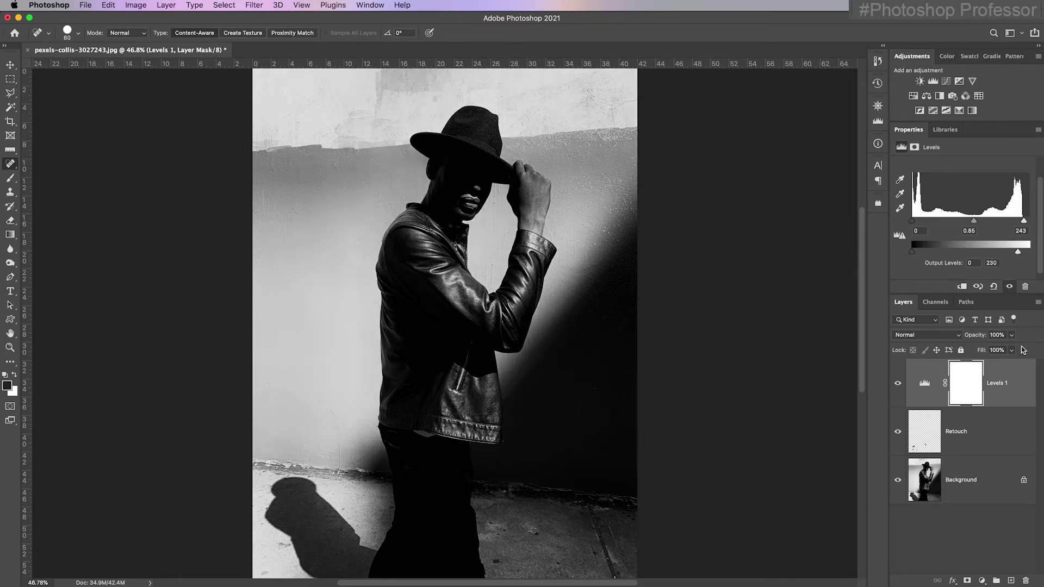
left_click(898, 384)
left_click(898, 385)
left_click(898, 384)
left_click(898, 385)
left_click(898, 385)
left_click(898, 385)
left_click(898, 432)
Bring up Save As for pexels-collis-3027243.psd, Photoshop format with Layers kept
left_click(84, 5)
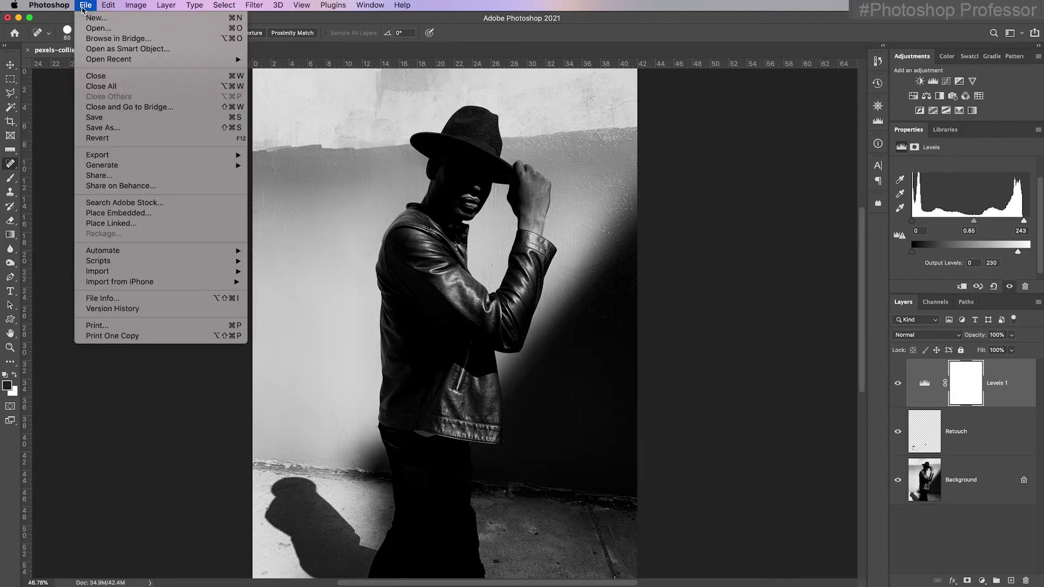
left_click(109, 127)
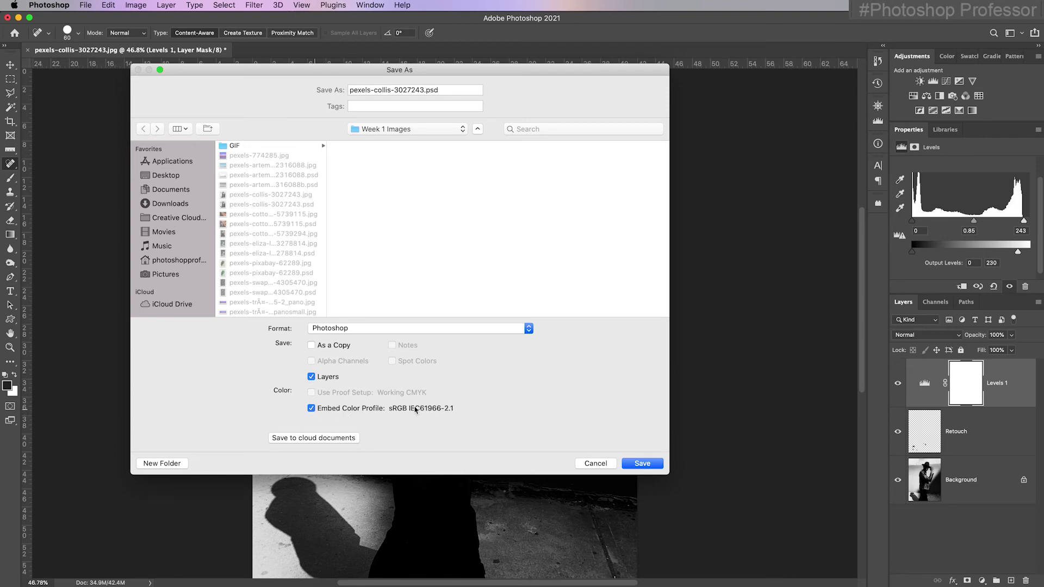
Save as pexels-collis-3027243.psd, replacing the existing file in the Week 1 Images folder
left_click(647, 465)
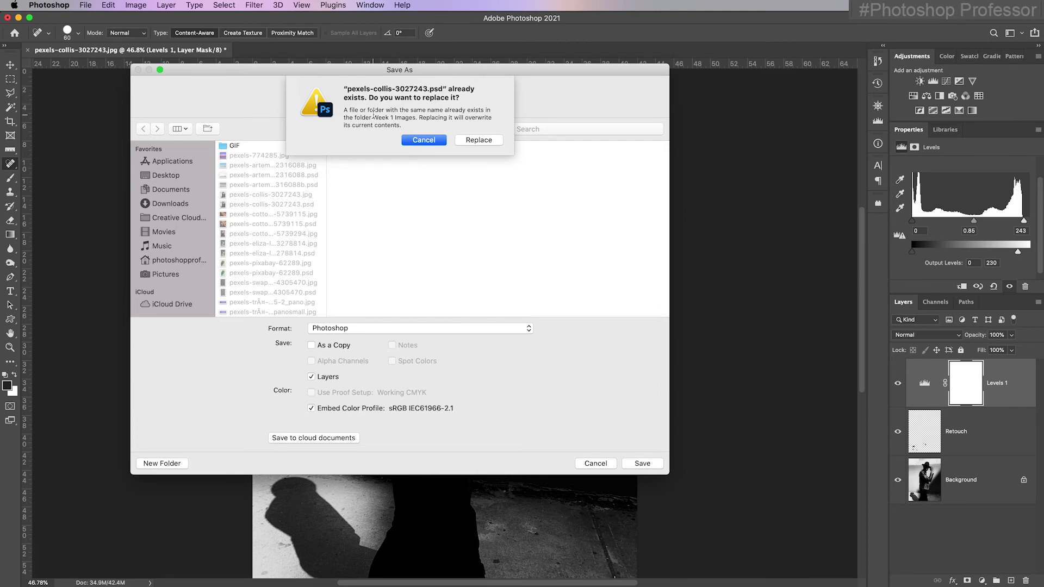
left_click(472, 141)
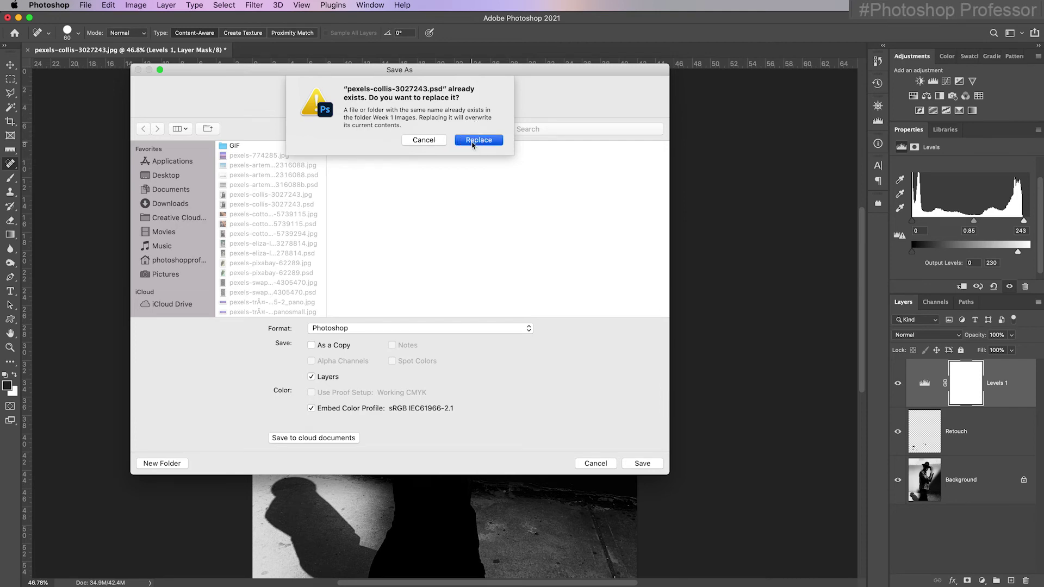